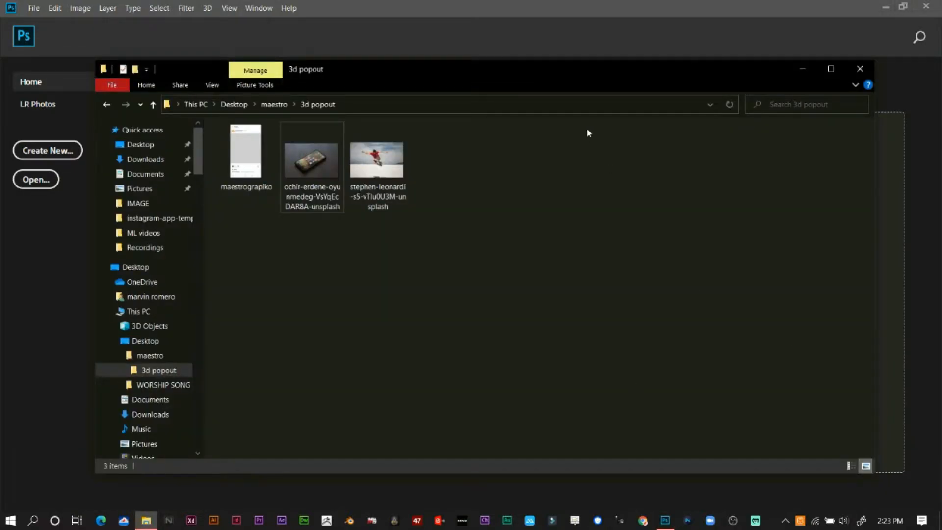
# Open the smartphone photo from the 3d popout folder in Photoshop and move the file window out of the way
pyautogui.moveTo(589, 72); pyautogui.dragTo(674, 261)
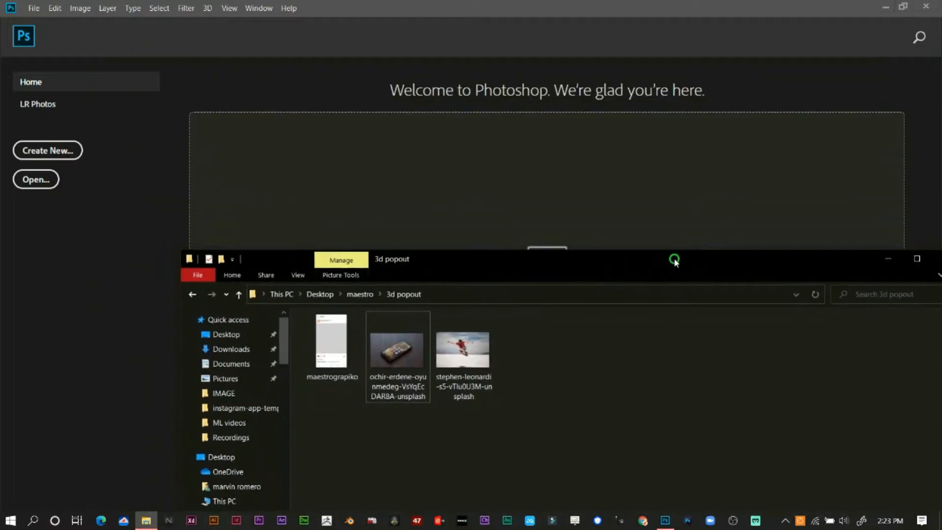
pyautogui.click(387, 353)
pyautogui.moveTo(388, 353); pyautogui.dragTo(460, 205)
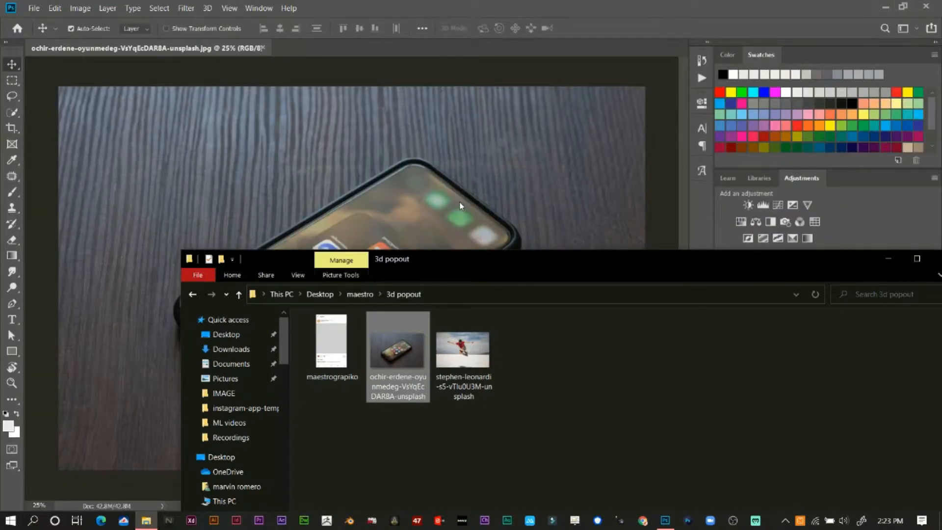
pyautogui.moveTo(837, 265); pyautogui.dragTo(750, 232)
pyautogui.click(801, 226)
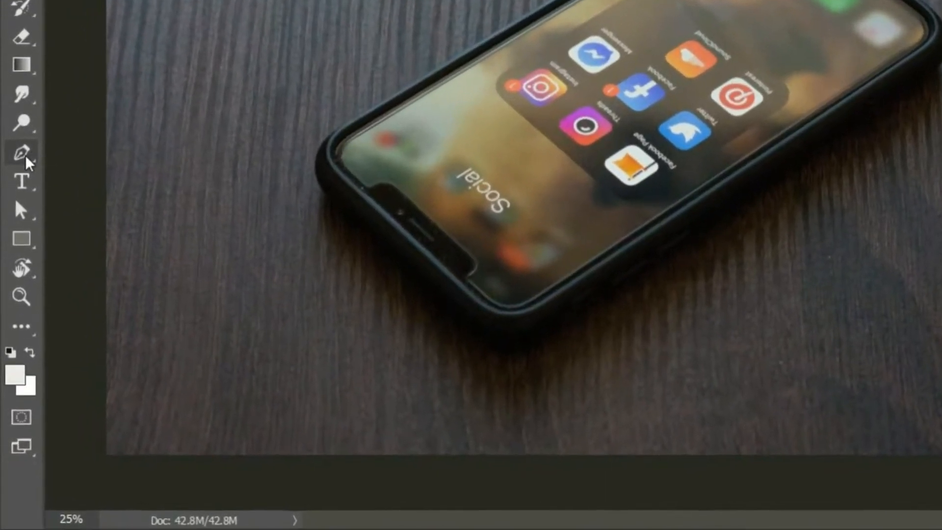
# Start a Pen tool path along the phone screen's lower long edge and around the rounded corner to the notch
pyautogui.click(16, 242)
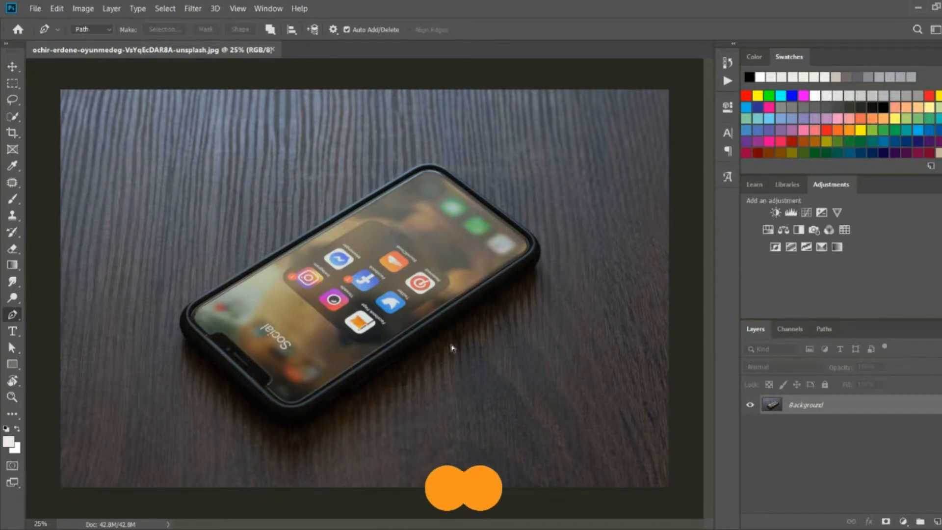
pyautogui.hotkey('ctrl', '+')
pyautogui.hotkey('ctrl', '+')
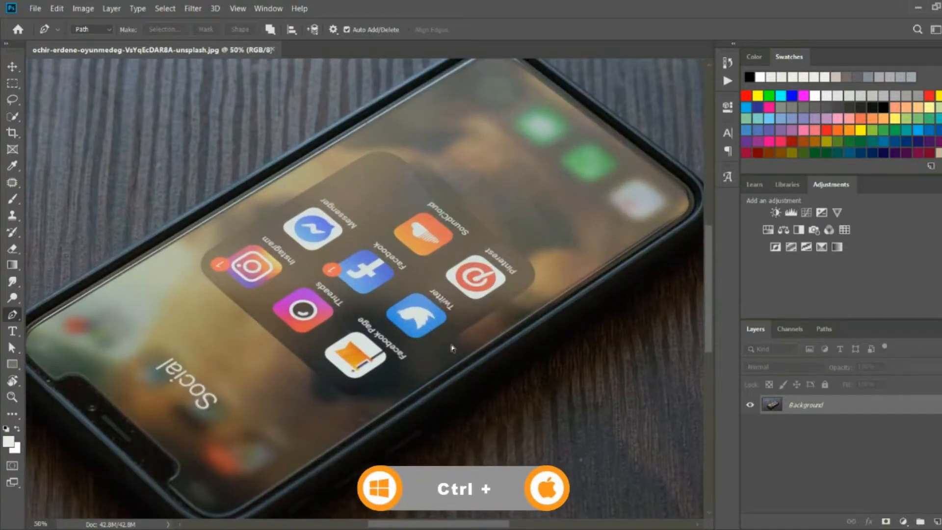
pyautogui.moveTo(584, 380); pyautogui.dragTo(549, 314)
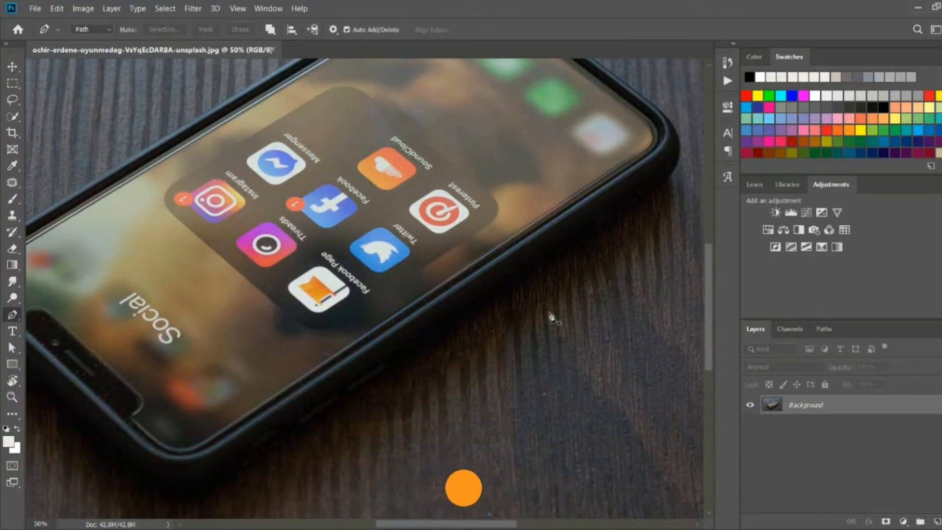
pyautogui.click(640, 152)
pyautogui.click(203, 442)
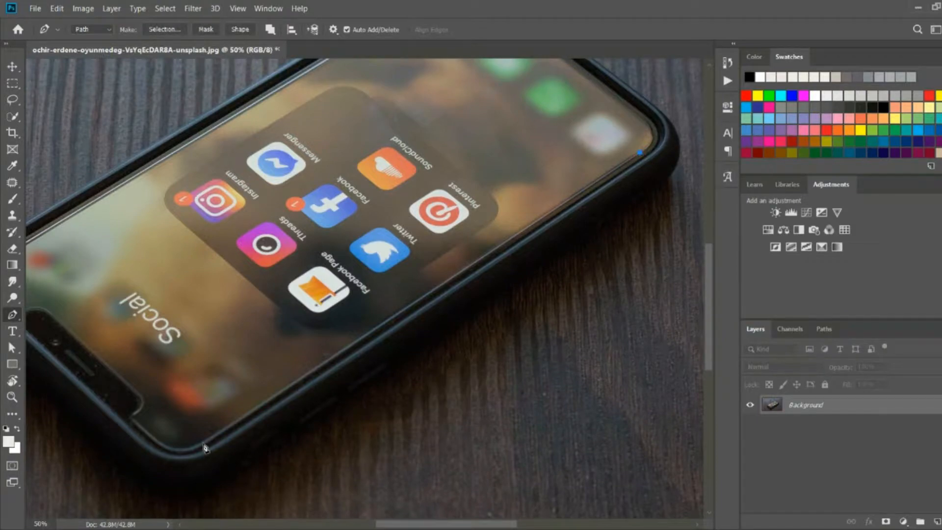
pyautogui.moveTo(152, 437); pyautogui.dragTo(130, 384)
pyautogui.keyDown('alt'); pyautogui.click(152, 437); pyautogui.keyUp('alt')
pyautogui.click(131, 418)
# Continue the pen path along the notch and around the screen's rounded corner on its far side
pyautogui.moveTo(216, 335); pyautogui.dragTo(370, 412)
pyautogui.click(207, 392)
pyautogui.click(182, 387)
pyautogui.moveTo(181, 388); pyautogui.dragTo(152, 371)
pyautogui.keyDown('alt'); pyautogui.click(181, 388); pyautogui.keyUp('alt')
pyautogui.moveTo(153, 338); pyautogui.dragTo(173, 327)
# Carry the pen path around the two rounded corners opposite the notch and close it at its starting point
pyautogui.moveTo(480, 222); pyautogui.dragTo(311, 479)
pyautogui.moveTo(466, 329); pyautogui.dragTo(480, 340)
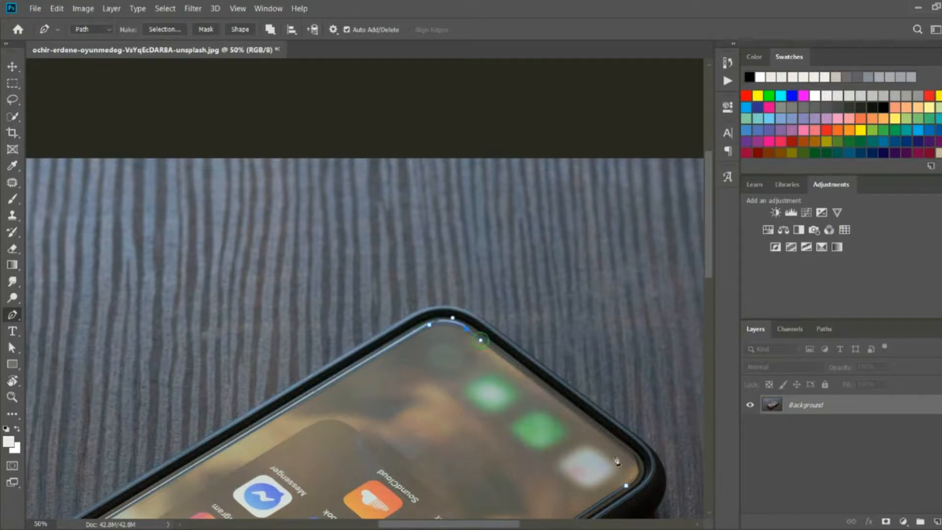
pyautogui.click(627, 450)
pyautogui.moveTo(660, 458); pyautogui.dragTo(575, 319)
pyautogui.moveTo(544, 351); pyautogui.dragTo(521, 364)
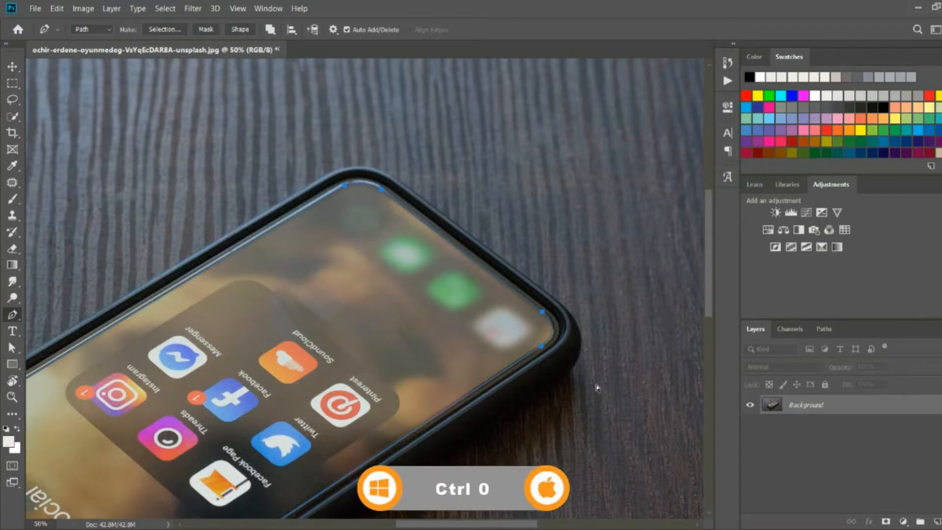
pyautogui.hotkey('ctrl', '0')
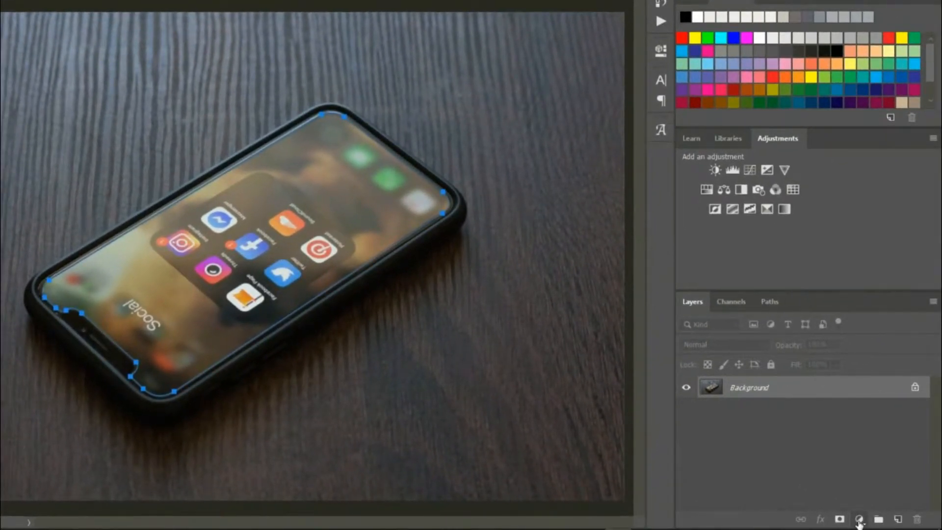
# Add a solid color fill layer in white (ffffff) from the phone screen path and deselect the path
pyautogui.click(859, 519)
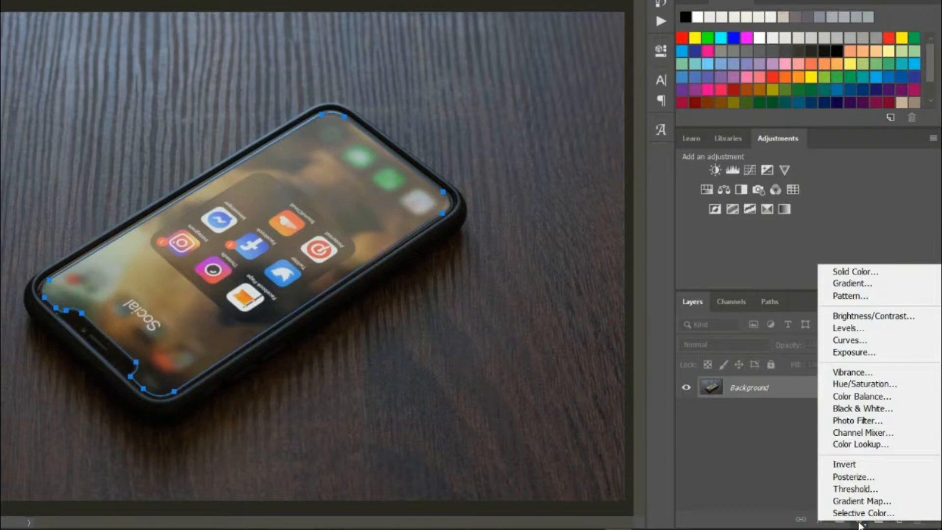
pyautogui.click(853, 272)
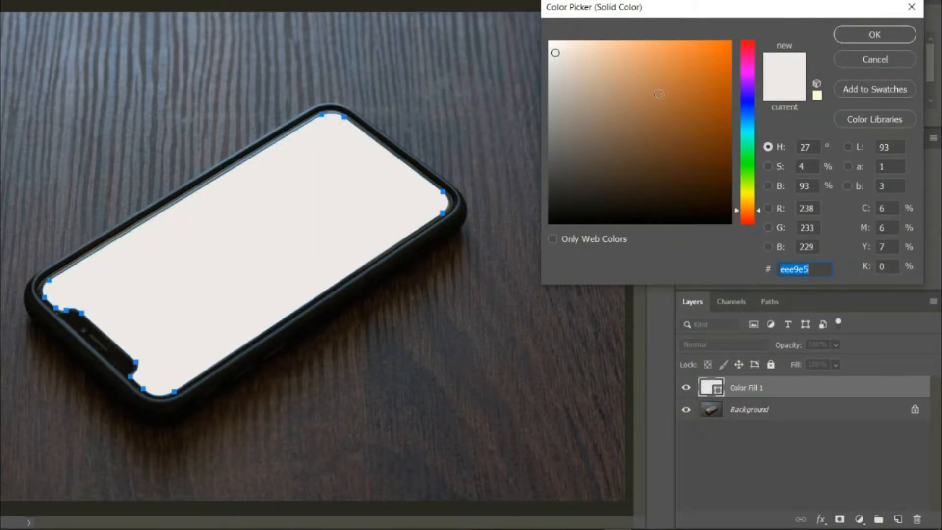
pyautogui.moveTo(633, 91); pyautogui.dragTo(528, 25)
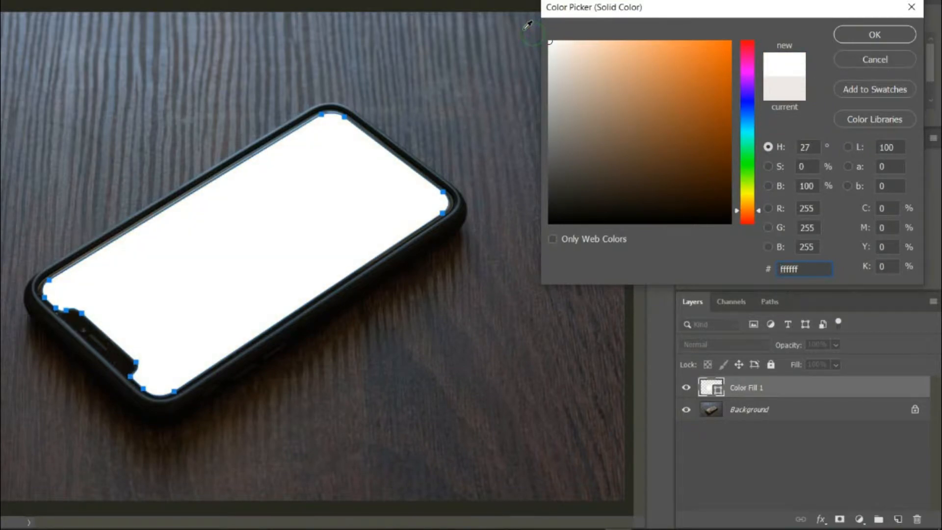
pyautogui.click(904, 36)
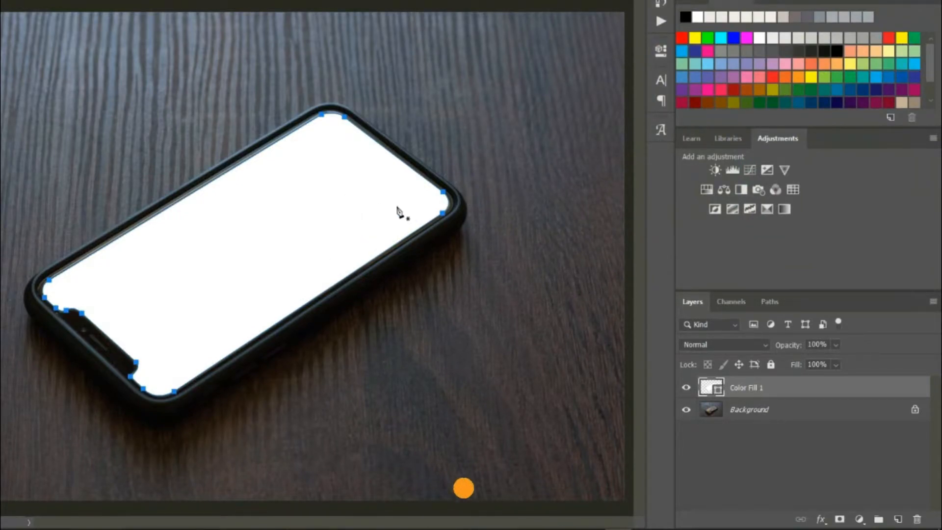
pyautogui.press('Return')
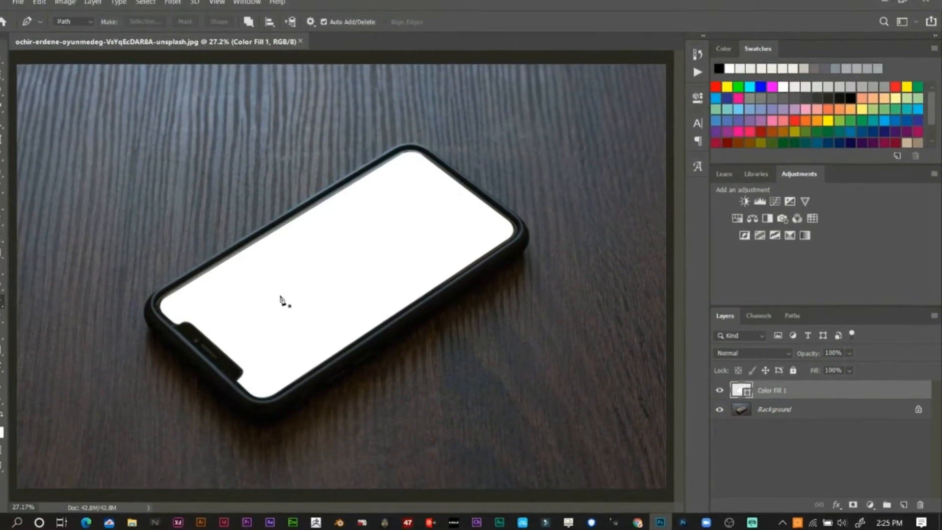
# Place the maestrograpiko image from the 3d popout folder into the phone document
pyautogui.click(145, 522)
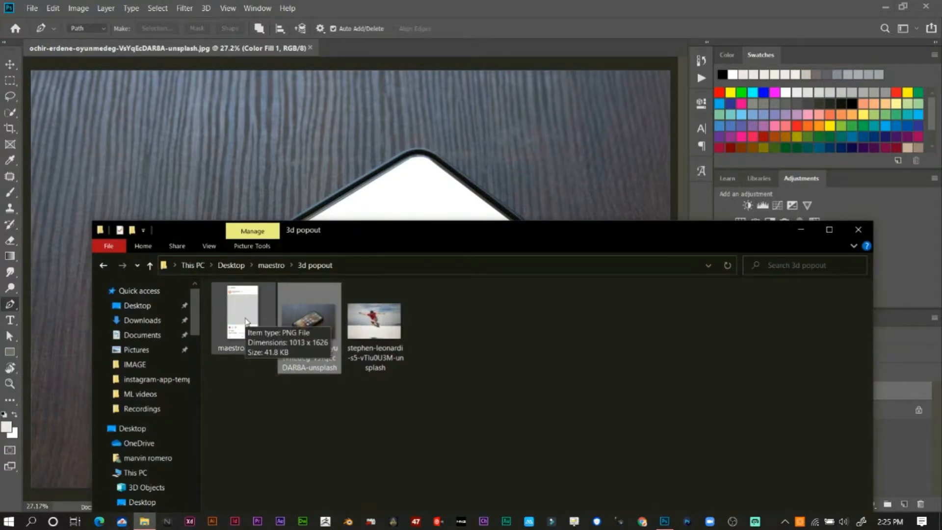
pyautogui.doubleClick(247, 322)
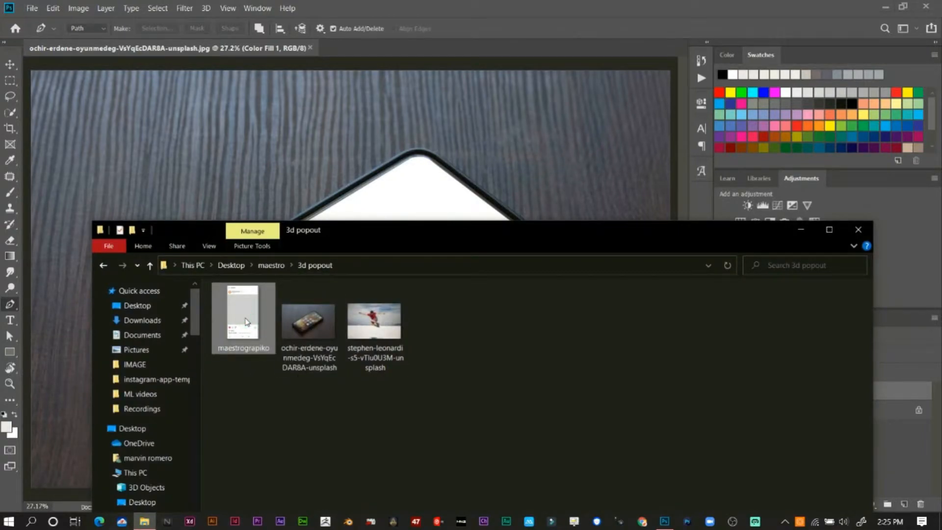
pyautogui.moveTo(246, 321); pyautogui.dragTo(328, 174)
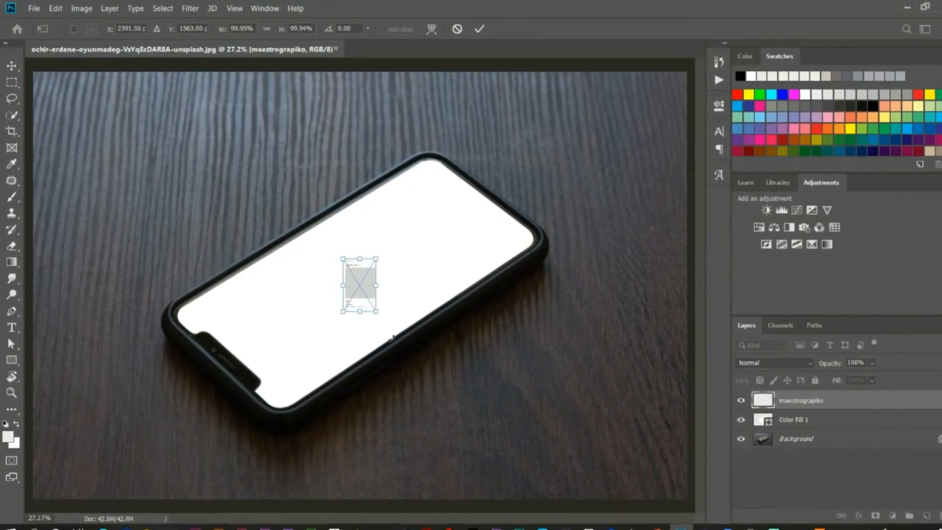
# Enlarge the placed maestrograpiko template, rotate it to about -123° and position it over the phone screen
pyautogui.moveTo(378, 315); pyautogui.dragTo(562, 472)
pyautogui.moveTo(431, 469); pyautogui.dragTo(426, 371)
pyautogui.moveTo(512, 427); pyautogui.dragTo(487, 144)
pyautogui.moveTo(487, 250); pyautogui.dragTo(405, 252)
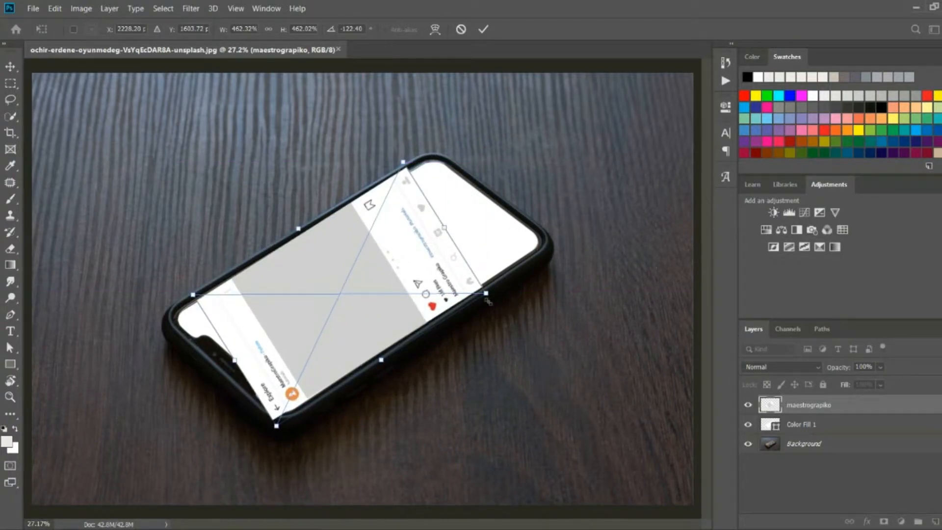
pyautogui.moveTo(503, 310); pyautogui.dragTo(504, 306)
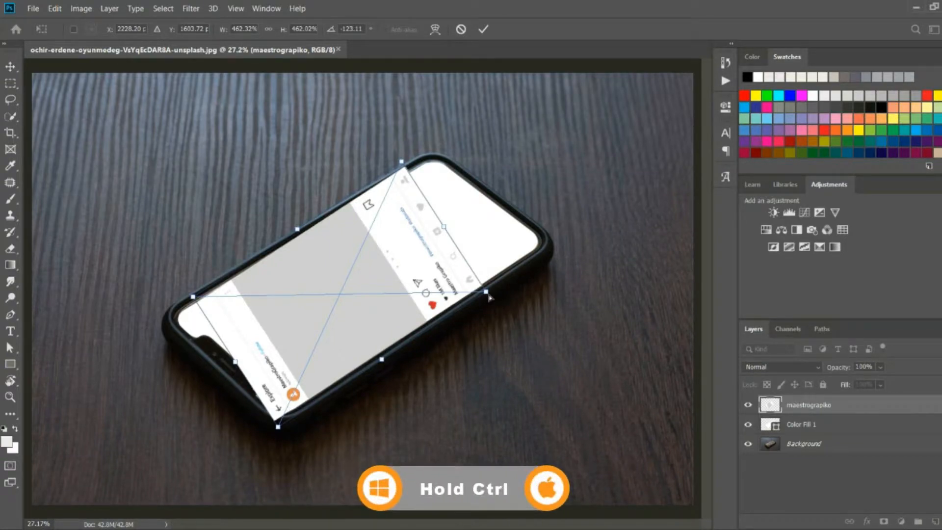
# Distort the template's four corners to match the phone screen's perspective, apply the transform and clip the layer to Color Fill 1
pyautogui.moveTo(487, 297); pyautogui.dragTo(545, 237)
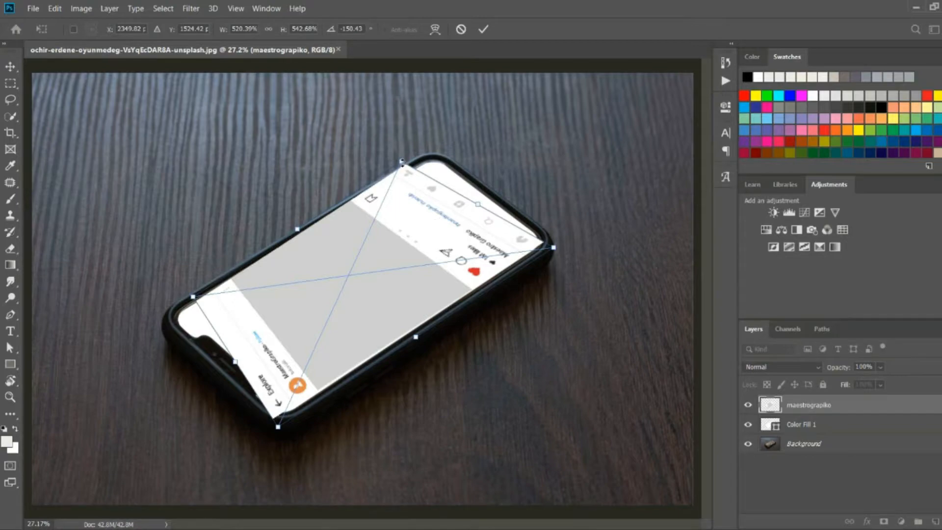
pyautogui.moveTo(403, 167); pyautogui.dragTo(430, 152)
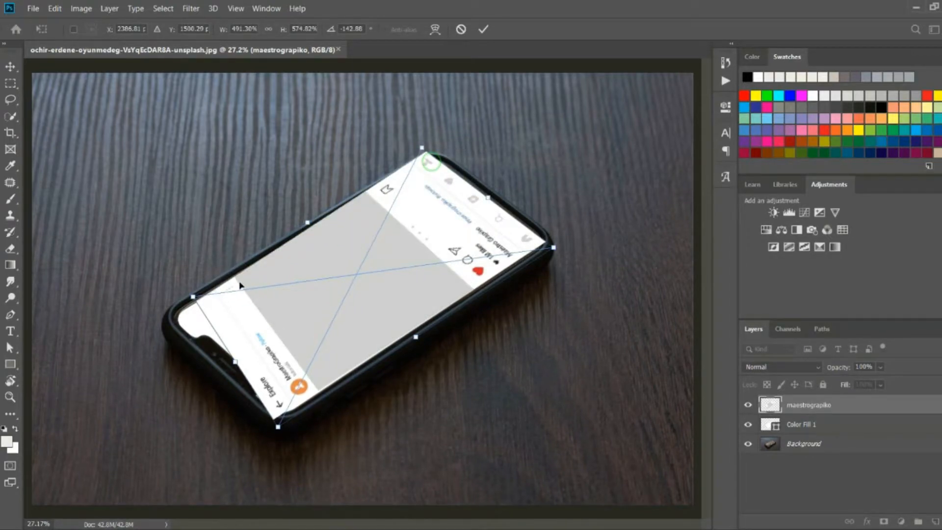
pyautogui.moveTo(193, 297); pyautogui.dragTo(168, 313)
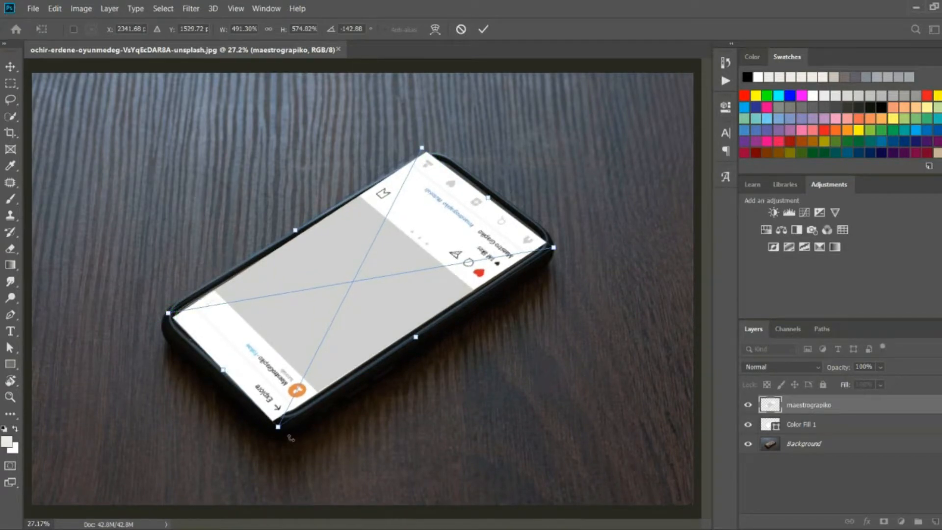
pyautogui.moveTo(278, 428)
pyautogui.mouseDown()
pyautogui.moveTo(287, 415)
pyautogui.moveTo(285, 421)
pyautogui.mouseUp()
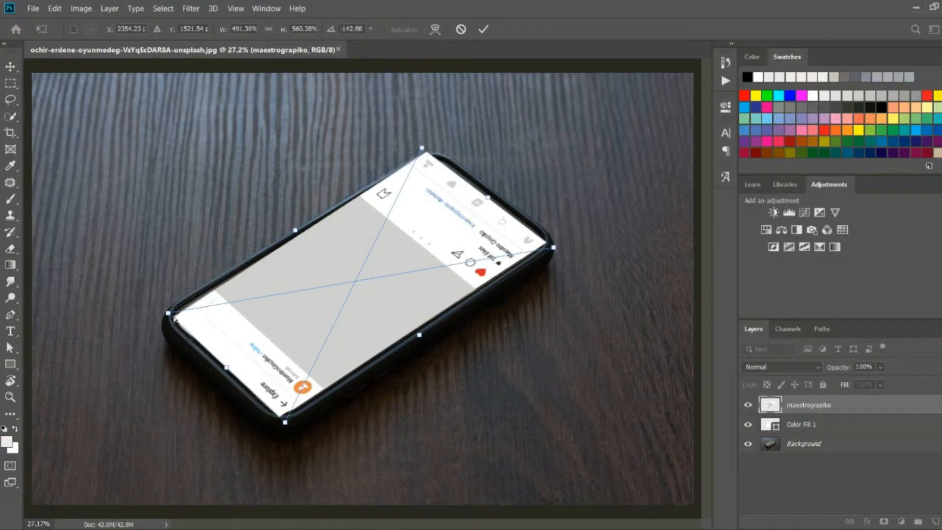
pyautogui.moveTo(168, 313); pyautogui.dragTo(166, 311)
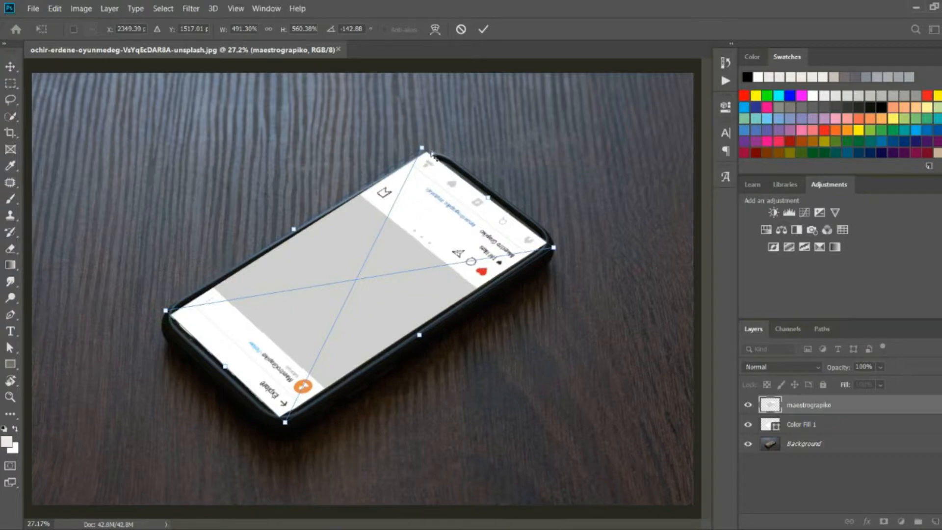
pyautogui.moveTo(421, 147); pyautogui.dragTo(428, 153)
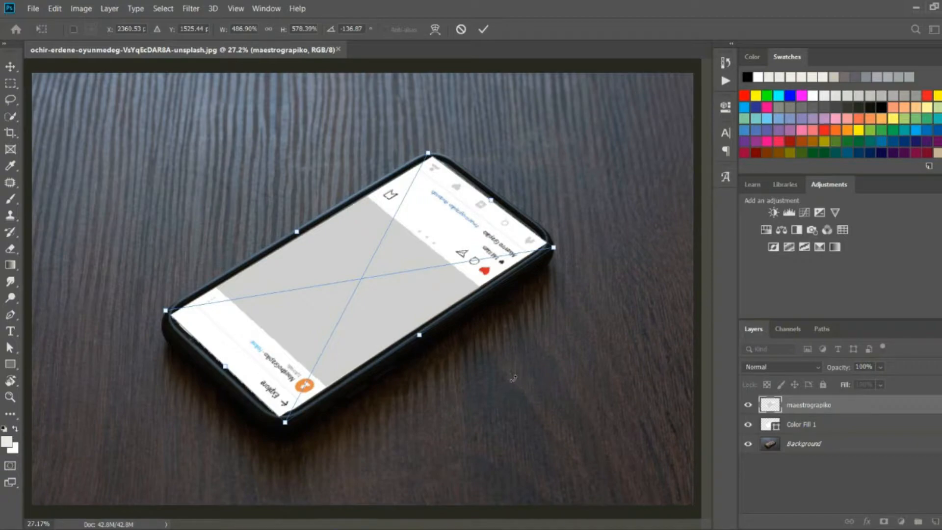
pyautogui.press('Return')
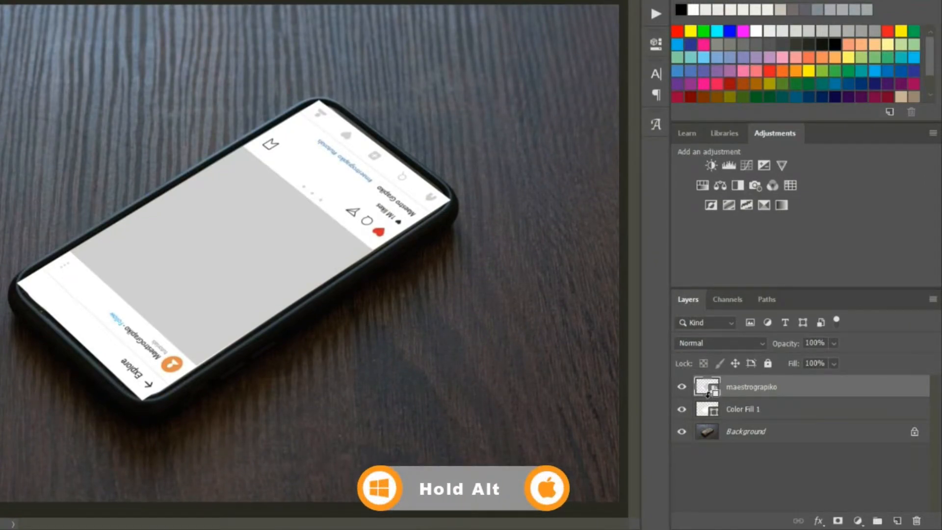
pyautogui.keyDown('alt'); pyautogui.click(708, 395); pyautogui.keyUp('alt')
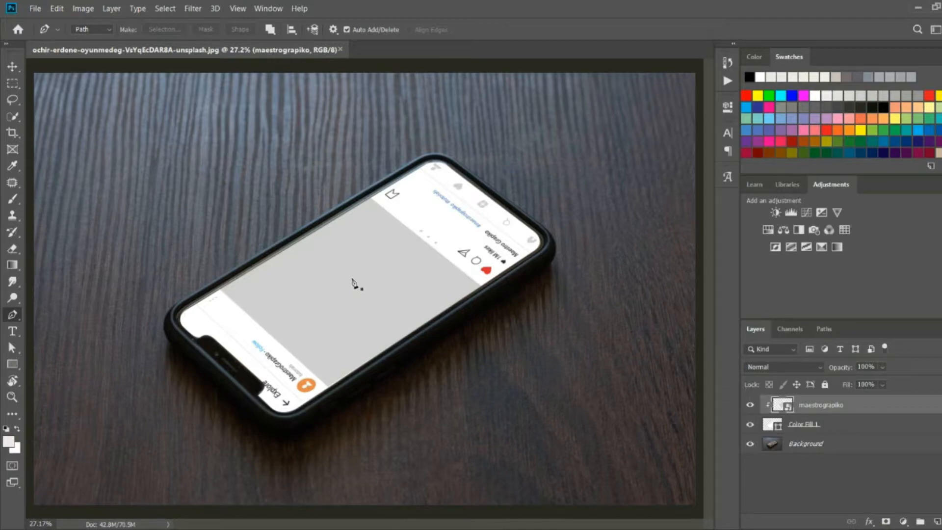
# Trace the template's grey photo area with a closed four-corner Pen tool path
pyautogui.press('ctrl')
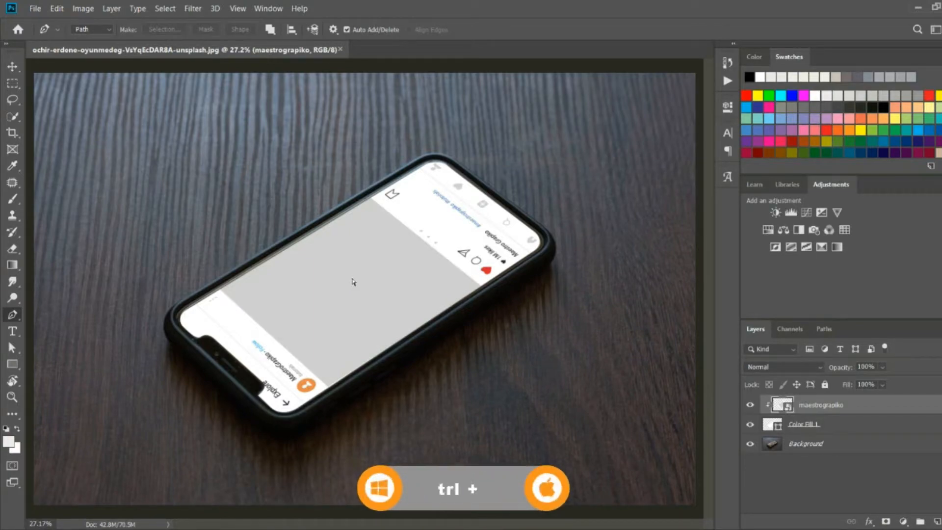
pyautogui.hotkey('ctrl', '+')
pyautogui.hotkey('ctrl', '+')
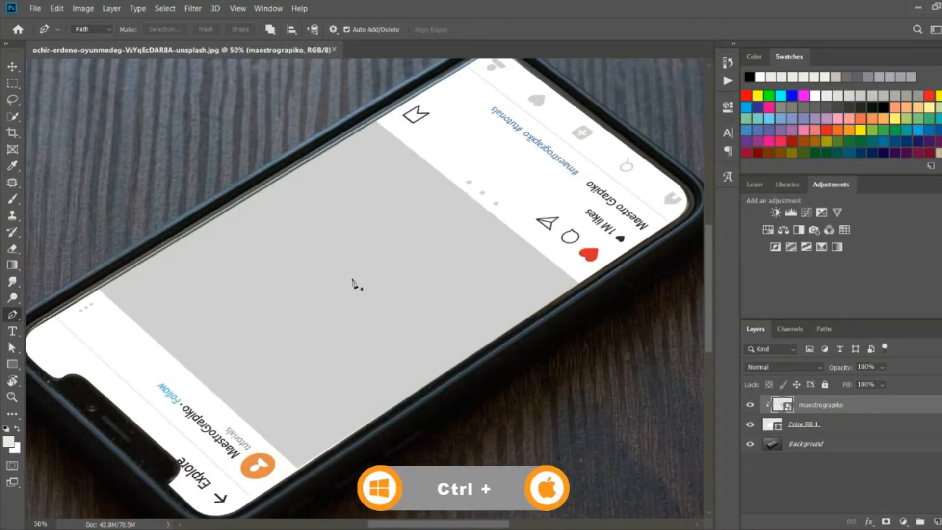
pyautogui.click(580, 283)
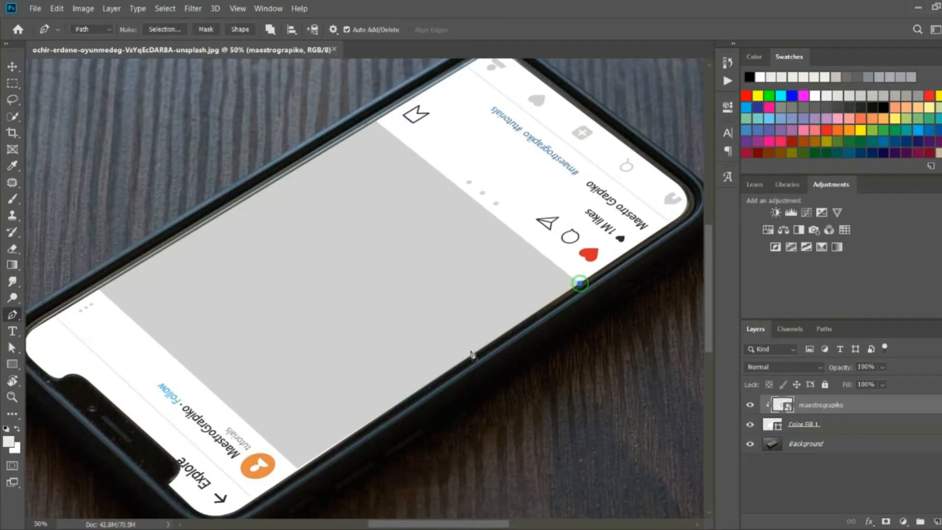
pyautogui.click(299, 469)
pyautogui.click(99, 289)
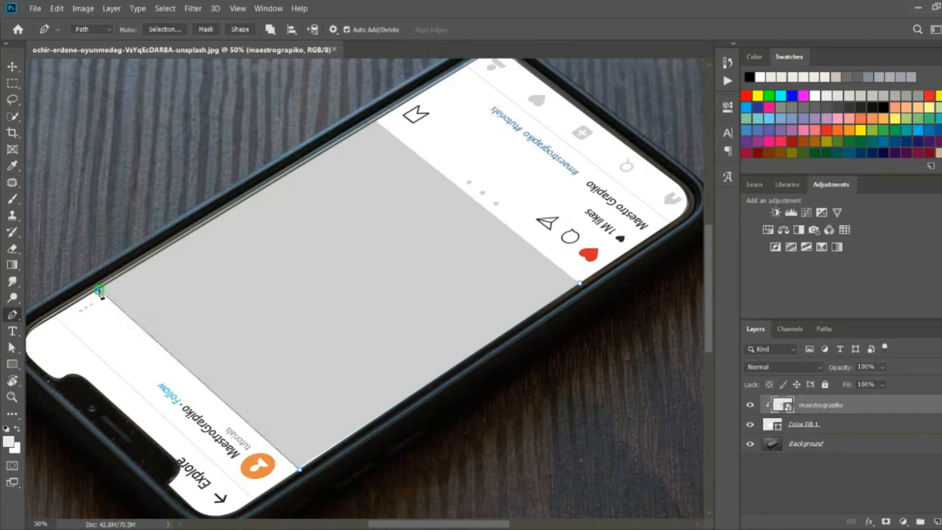
pyautogui.click(375, 120)
pyautogui.click(580, 283)
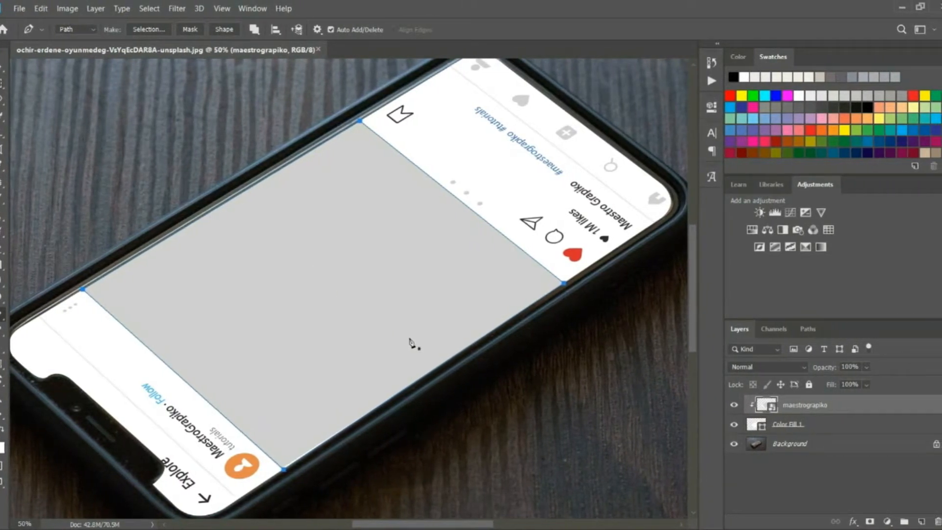
# Fill the traced photo area with a Solid Color fill layer in grey 787878 and hide its path outline
pyautogui.click(881, 521)
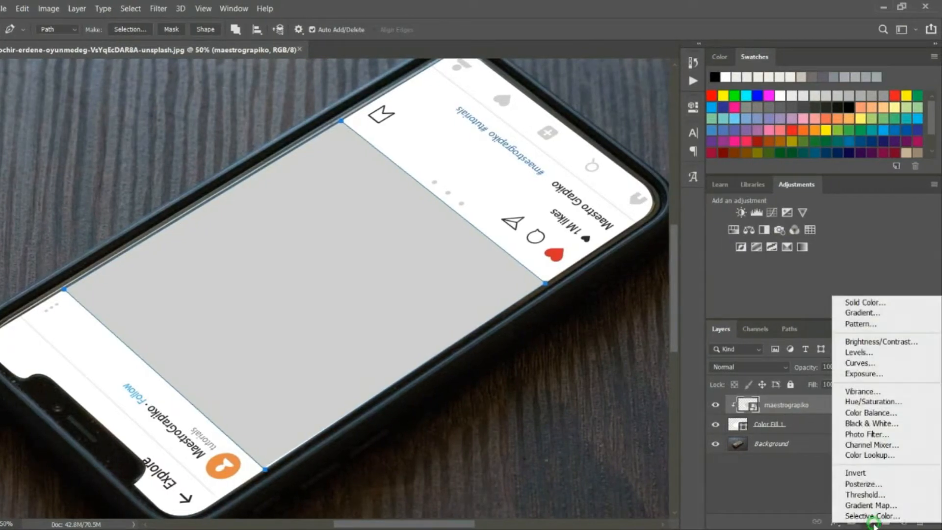
pyautogui.click(856, 301)
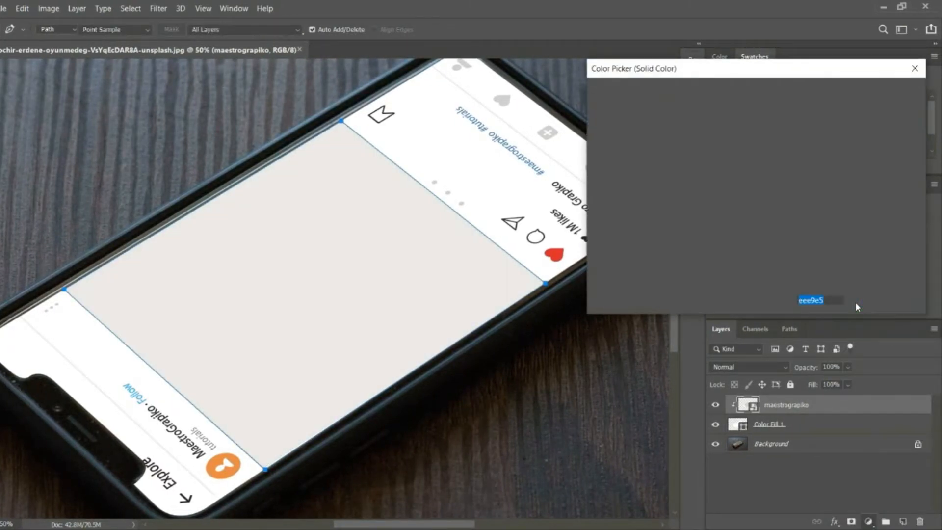
pyautogui.moveTo(632, 147)
pyautogui.mouseDown()
pyautogui.moveTo(569, 179)
pyautogui.moveTo(551, 177)
pyautogui.moveTo(559, 184)
pyautogui.mouseUp()
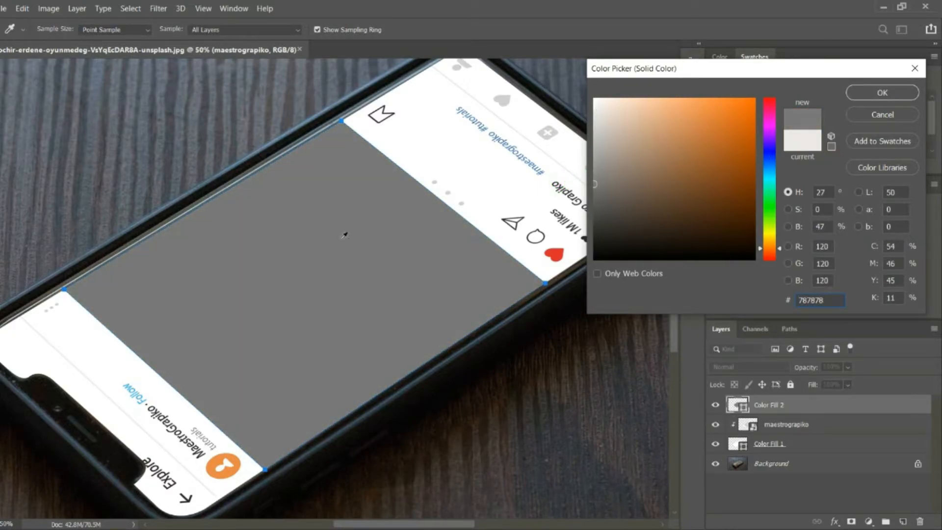
pyautogui.click(896, 96)
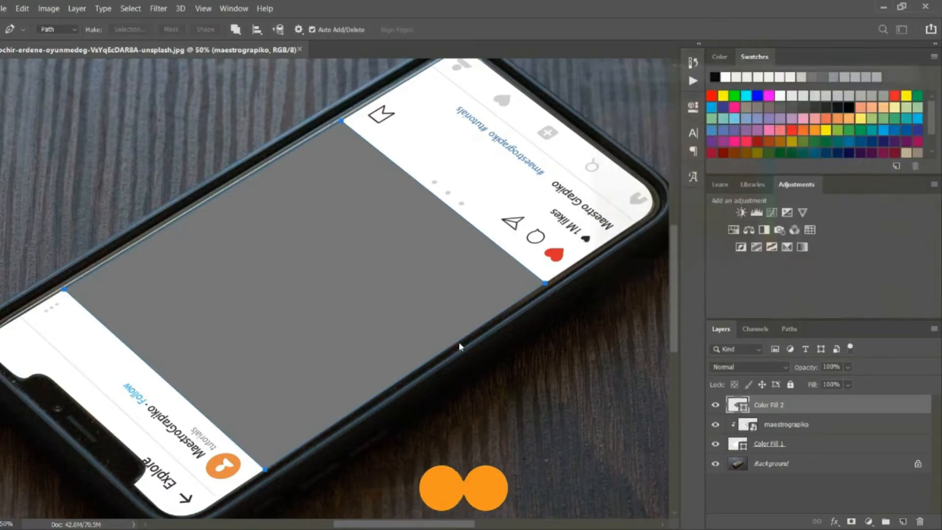
pyautogui.press('Return')
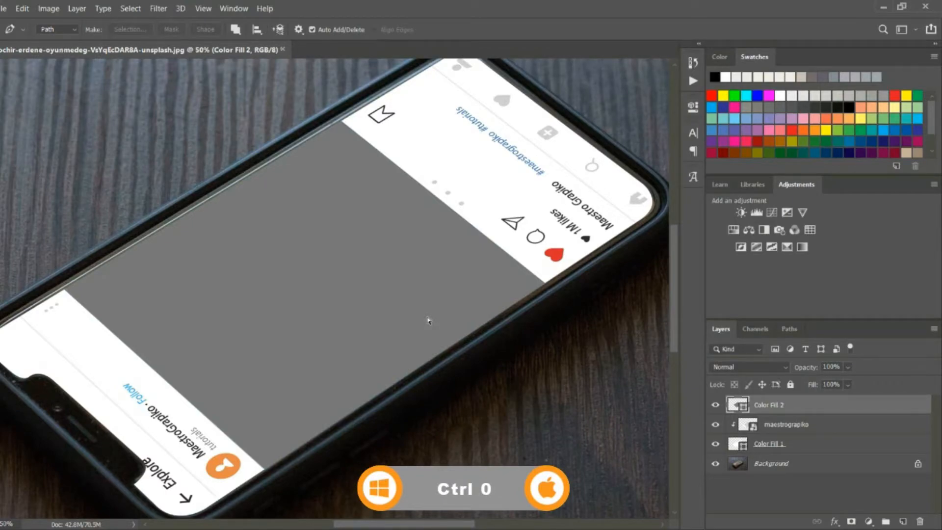
pyautogui.hotkey('ctrl', '0')
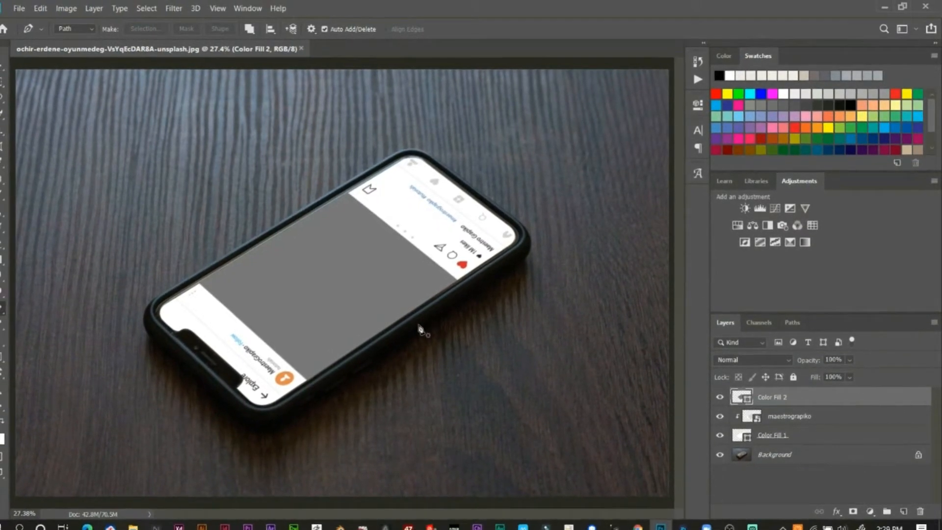
# Place the photo of the jumping man from the 3d popout folder into the phone document
pyautogui.click(137, 525)
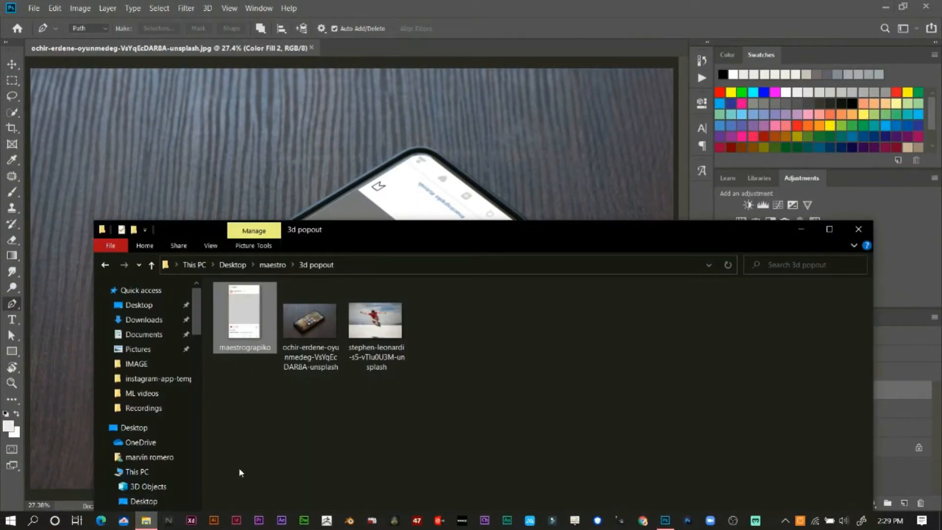
pyautogui.click(371, 323)
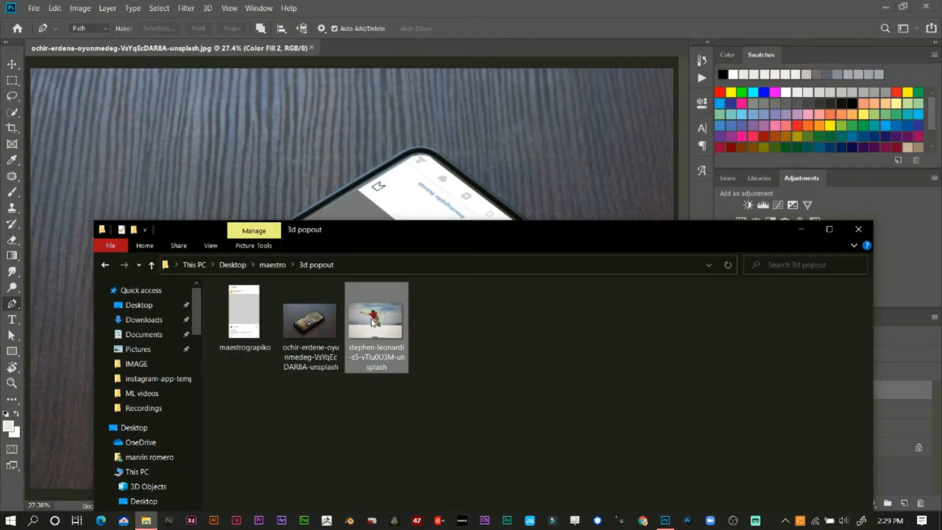
pyautogui.moveTo(375, 337); pyautogui.dragTo(376, 198)
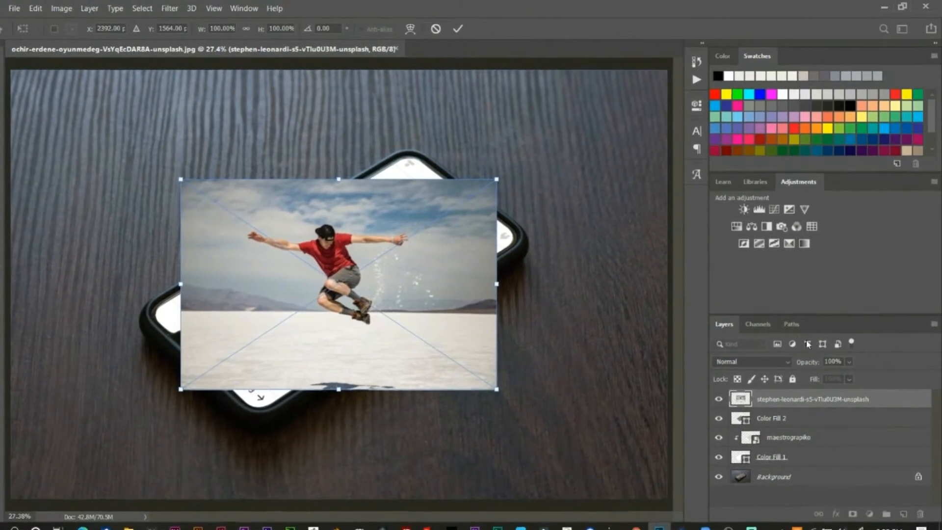
# Lower the placed photo's opacity to 66%, scale it to about 147%, rotate it to about -8.6° over the phone and apply the transform
pyautogui.click(848, 365)
pyautogui.moveTo(863, 383); pyautogui.dragTo(842, 385)
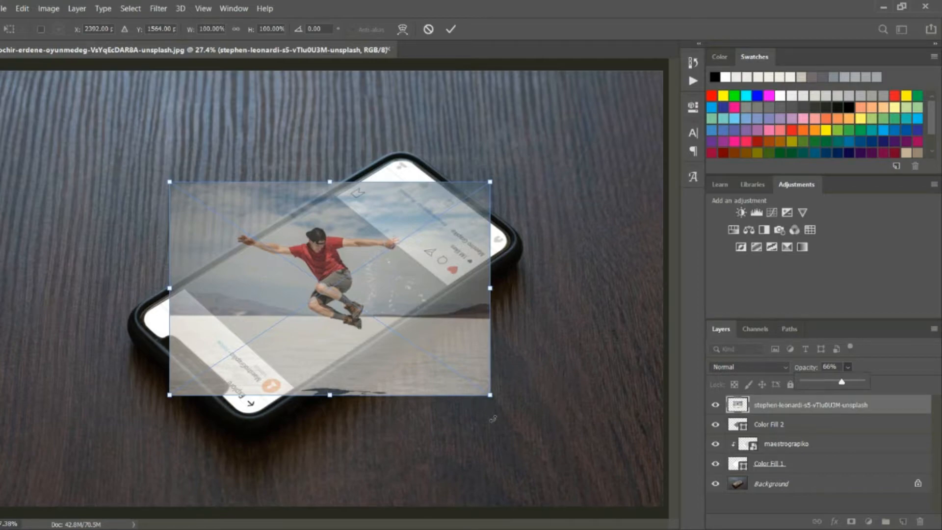
pyautogui.moveTo(498, 400); pyautogui.dragTo(522, 288)
pyautogui.moveTo(389, 378); pyautogui.dragTo(483, 438)
pyautogui.moveTo(452, 405); pyautogui.dragTo(387, 341)
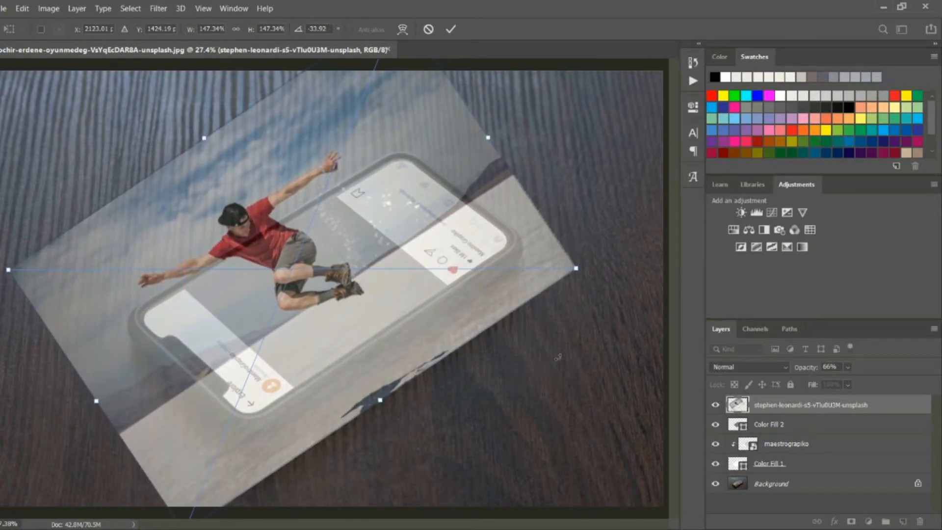
pyautogui.moveTo(599, 276); pyautogui.dragTo(581, 407)
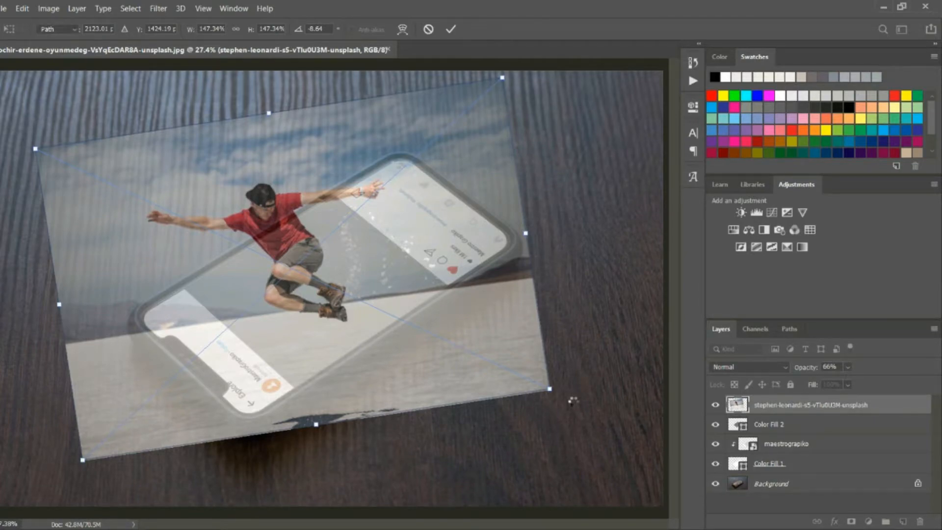
pyautogui.press('Return')
pyautogui.press('p')
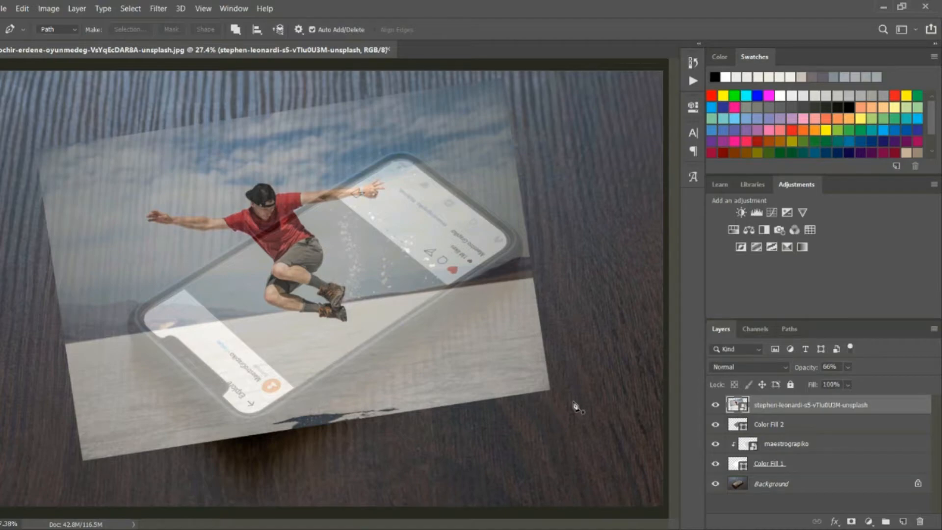
# Restore the jumping man layer's opacity to 100% and rasterize the layer
pyautogui.click(847, 367)
pyautogui.moveTo(857, 382); pyautogui.dragTo(905, 384)
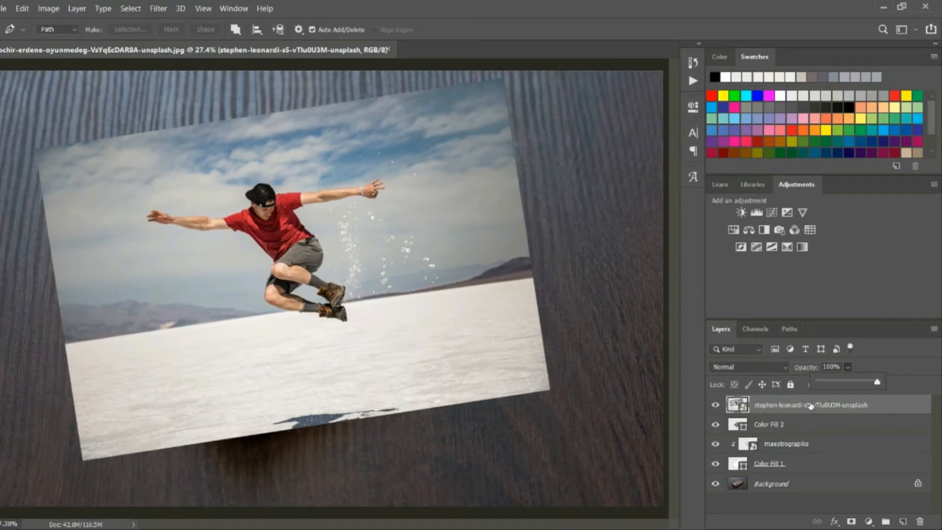
pyautogui.rightClick(879, 405)
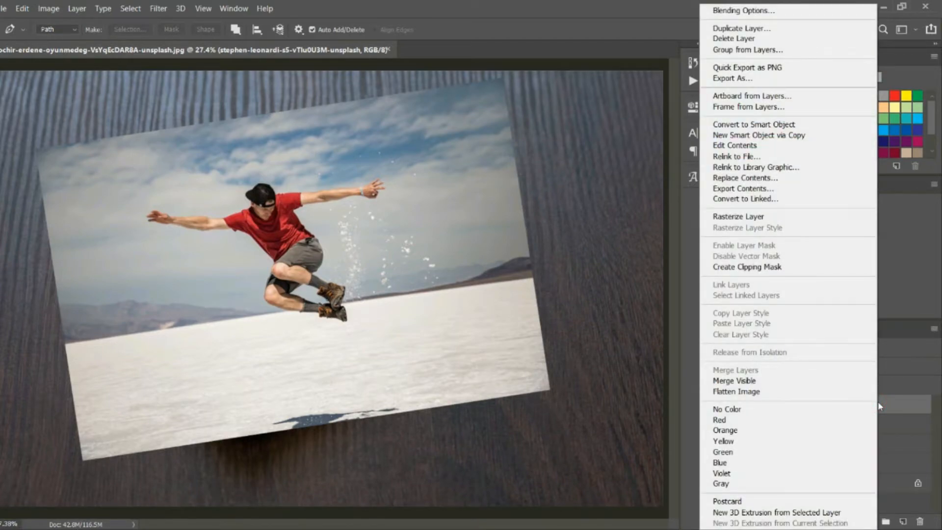
pyautogui.click(767, 215)
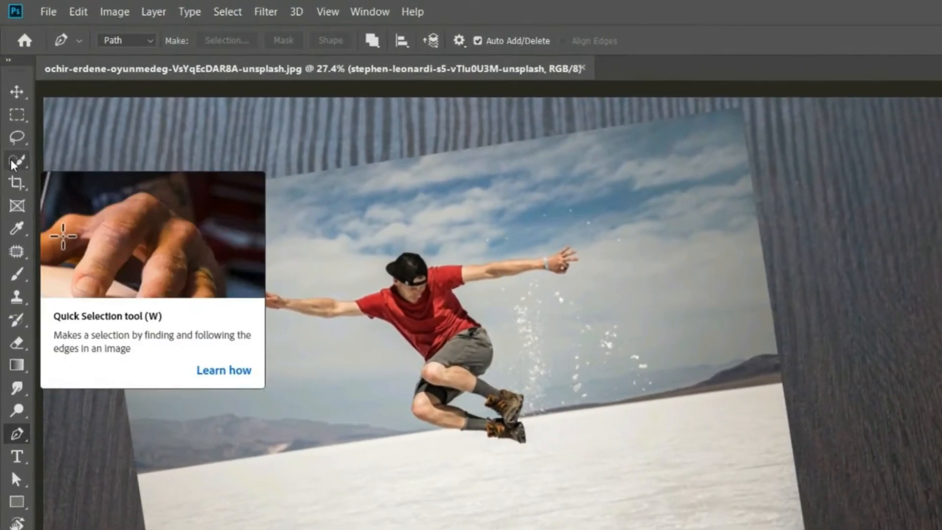
# Select the jumping man with Select Subject and add a layer mask that hides the photo's background
pyautogui.click(0, 138)
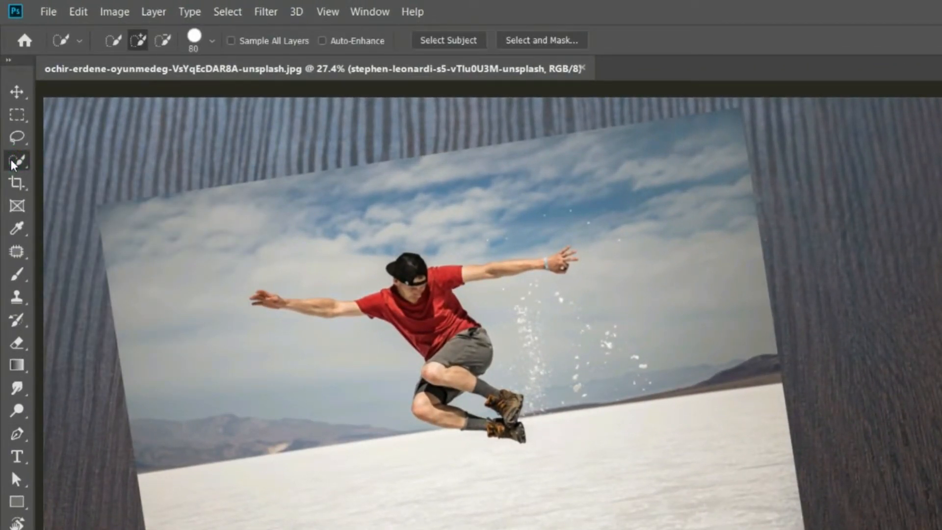
pyautogui.click(443, 44)
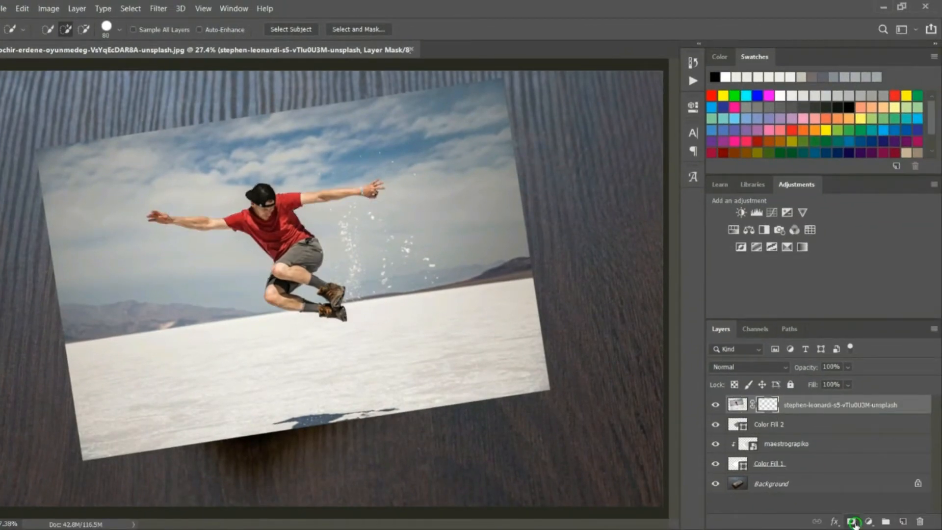
pyautogui.click(853, 524)
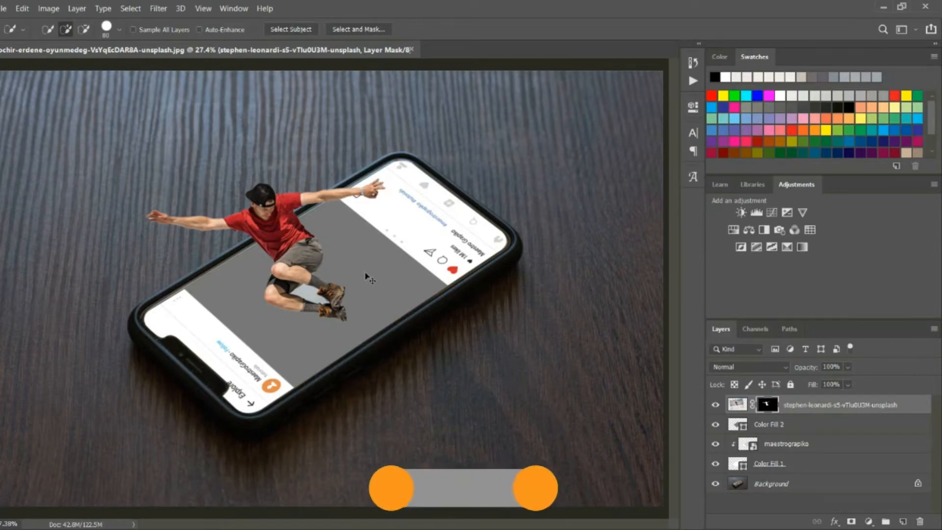
# Target the photo's layer mask and select the leftover sky between the man's legs with the Quick Selection tool
pyautogui.hotkey('ctrl', '+')
pyautogui.hotkey('ctrl', '+')
pyautogui.hotkey('ctrl', '+')
pyautogui.hotkey('ctrl', '+')
pyautogui.hotkey('ctrl', '+')
pyautogui.hotkey('ctrl', '+')
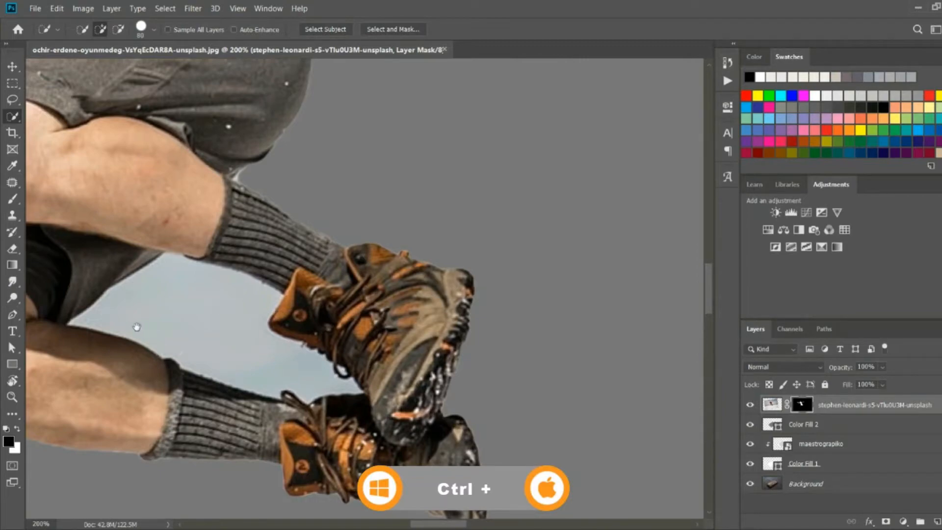
pyautogui.moveTo(117, 327); pyautogui.dragTo(267, 309)
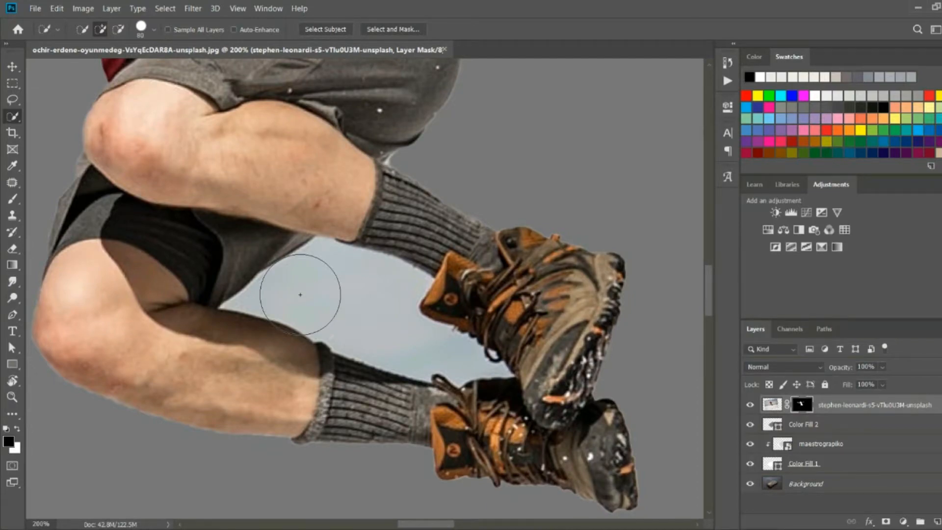
pyautogui.click(802, 405)
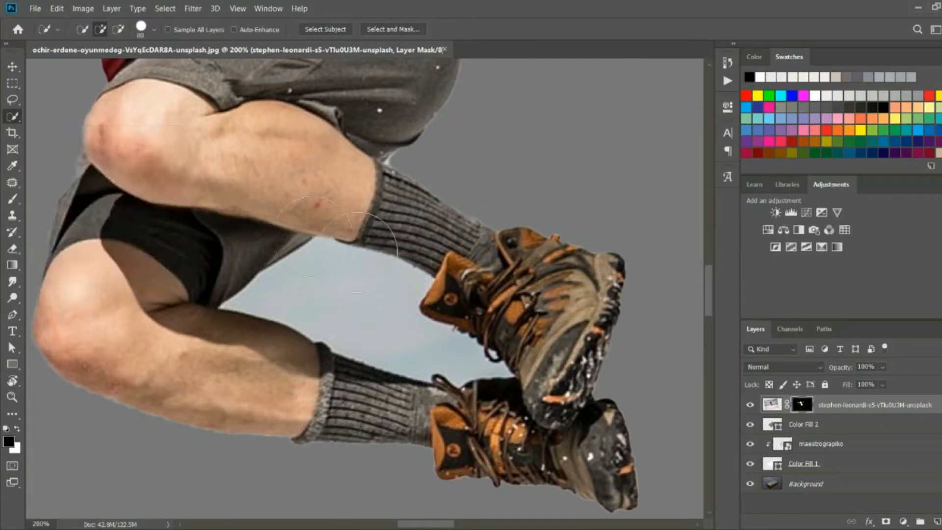
pyautogui.click(358, 298)
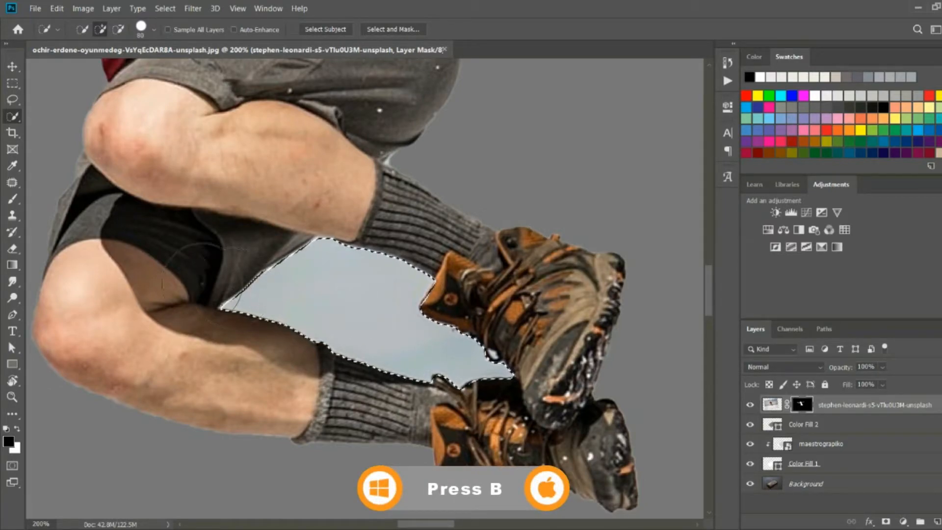
# Paint the selected gap between the legs black on the mask with a 70 px brush, and deselect
pyautogui.click(12, 201)
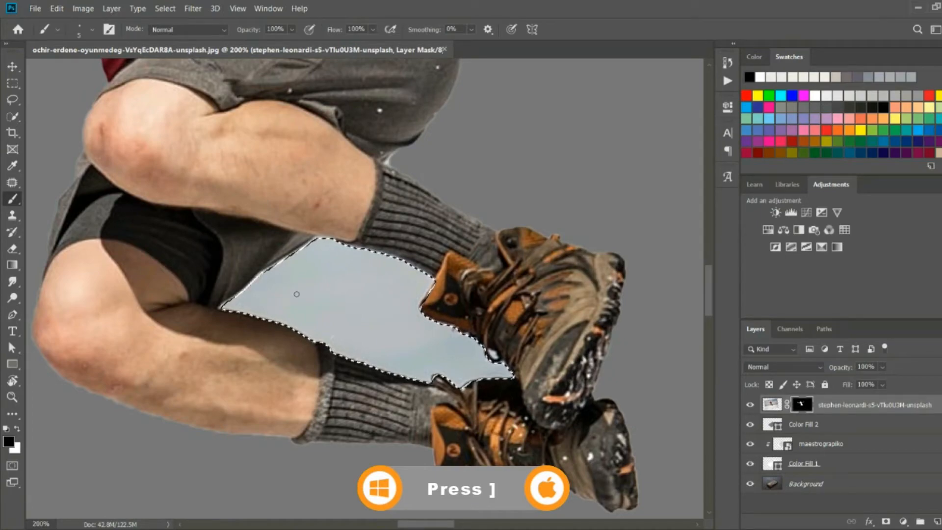
pyautogui.press(']')
pyautogui.press(']')
pyautogui.press(']')
pyautogui.press(']')
pyautogui.press(']')
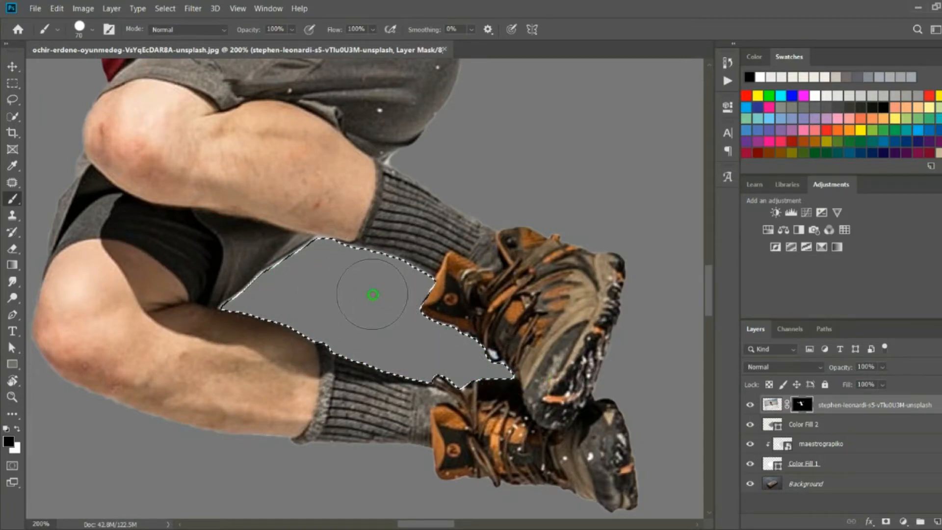
pyautogui.hotkey('ctrl', 'd')
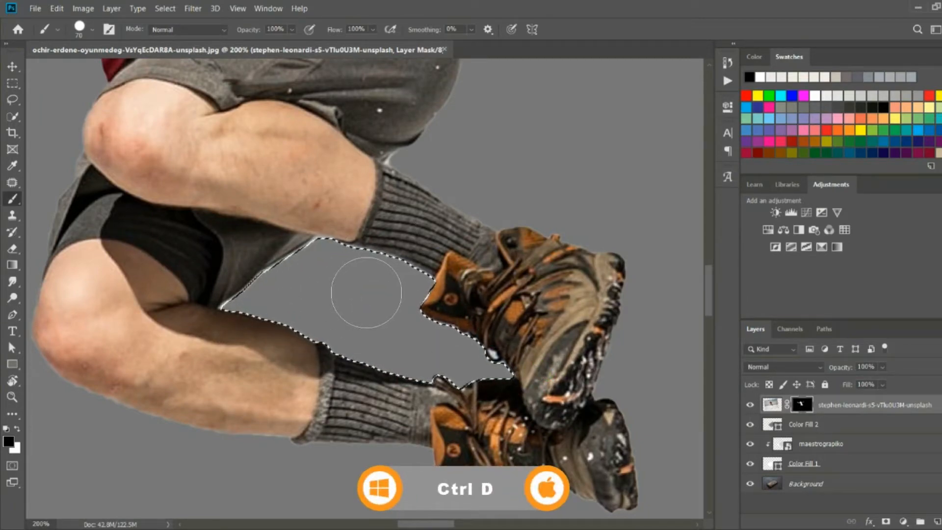
pyautogui.hotkey('ctrl', 'd')
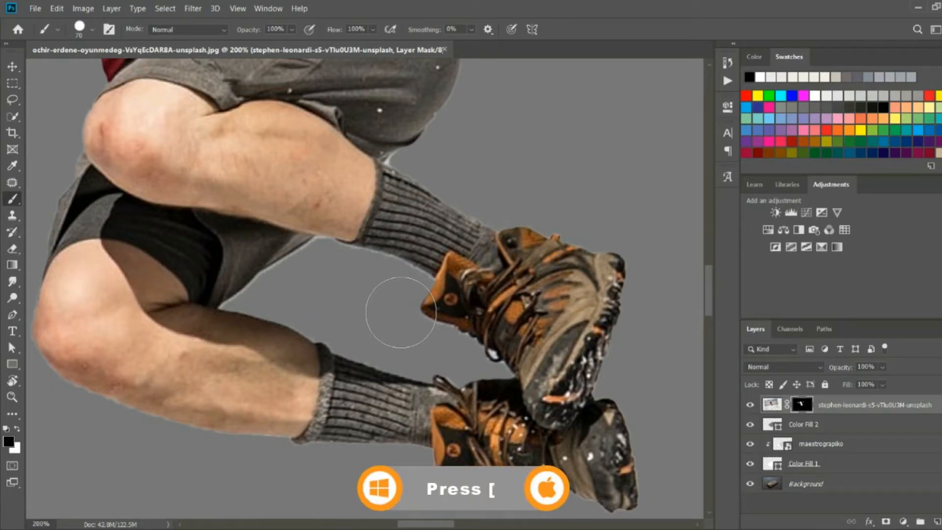
# Reduce the brush size to 4 px for fine mask clean-up
pyautogui.press('[')
pyautogui.press('[')
pyautogui.press('[')
pyautogui.press('[')
pyautogui.press('[')
pyautogui.press('[')
pyautogui.press('[')
pyautogui.press('[')
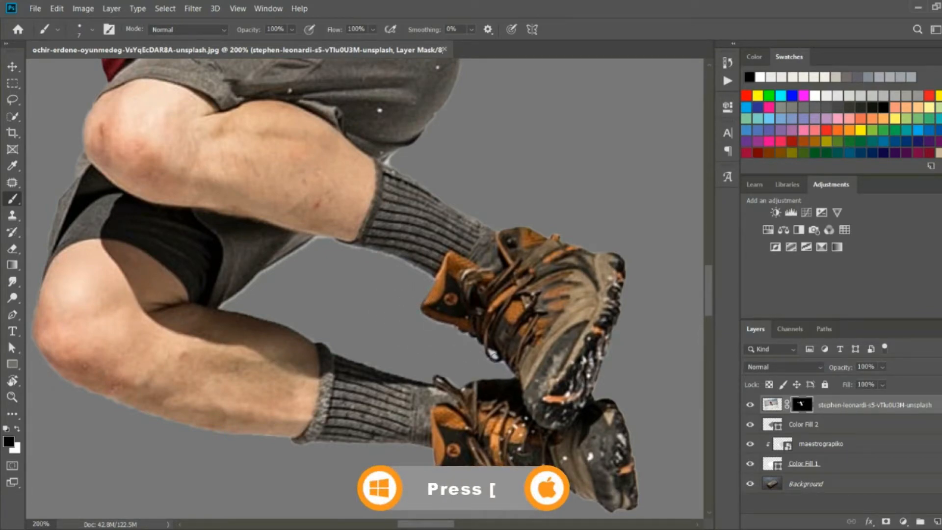
pyautogui.press('[')
pyautogui.press('[')
pyautogui.press('[')
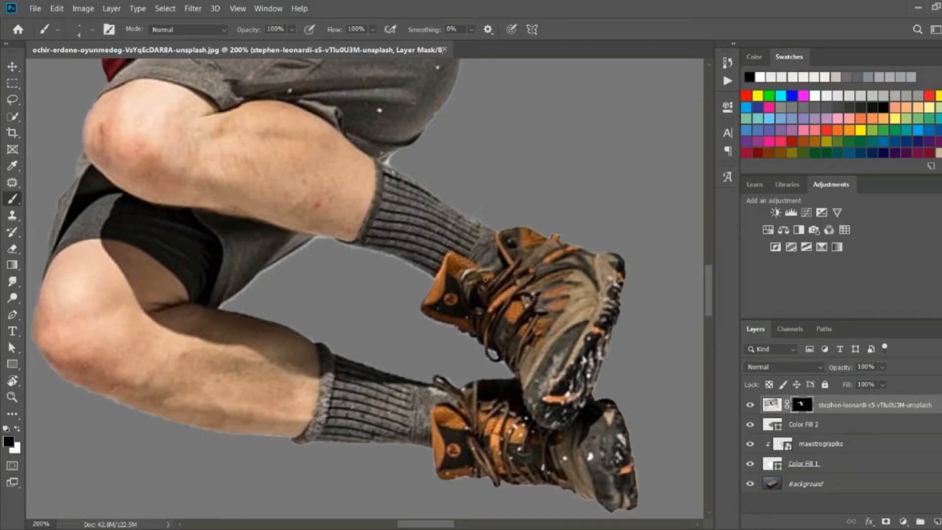
# Paint the leftover background between the man's outstretched fingers black on the layer mask
pyautogui.scroll(10, 505, 221)
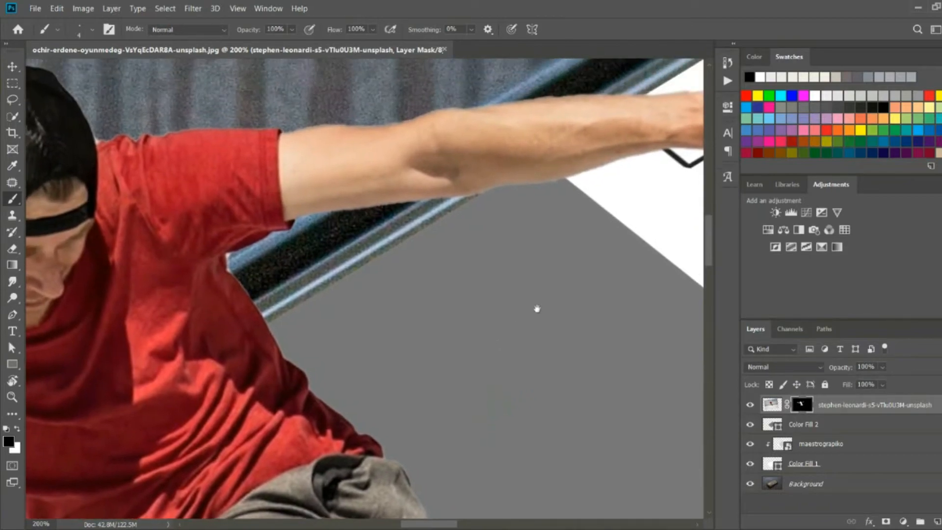
pyautogui.moveTo(538, 308); pyautogui.dragTo(423, 448)
pyautogui.moveTo(503, 369); pyautogui.dragTo(394, 367)
pyautogui.moveTo(533, 351); pyautogui.dragTo(465, 395)
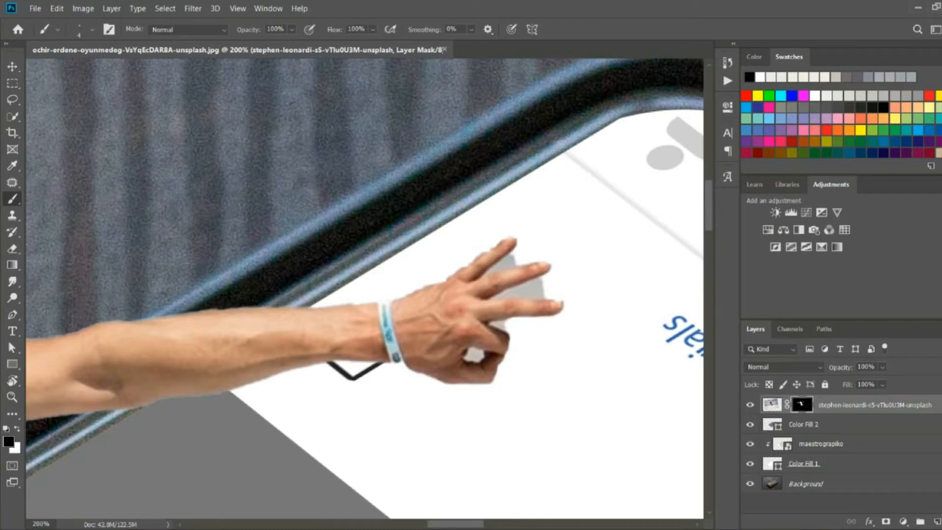
pyautogui.press('ctrl')
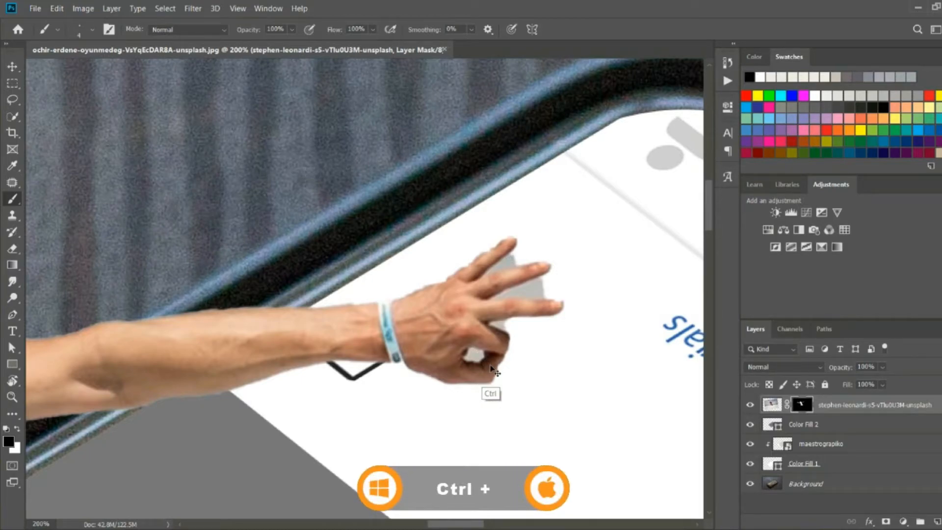
pyautogui.hotkey('ctrl', '+')
pyautogui.hotkey('ctrl', '+')
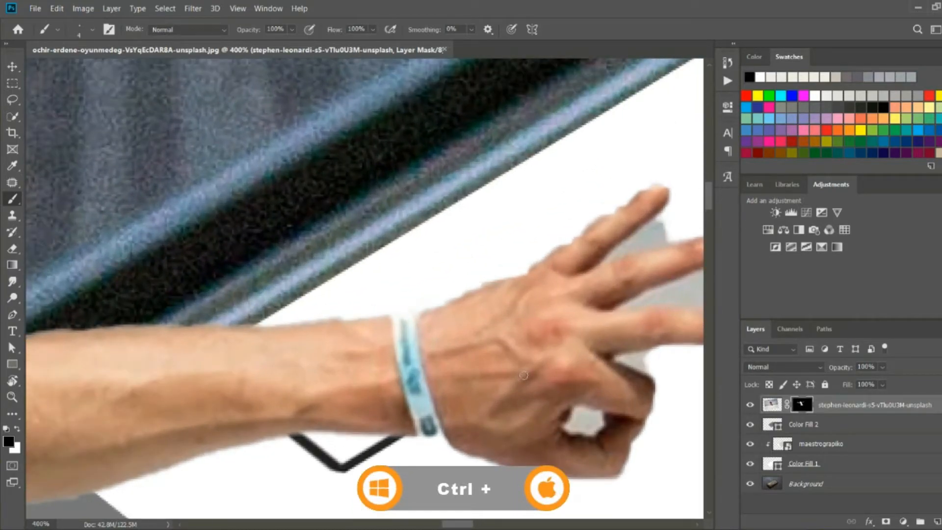
pyautogui.moveTo(544, 374); pyautogui.dragTo(381, 405)
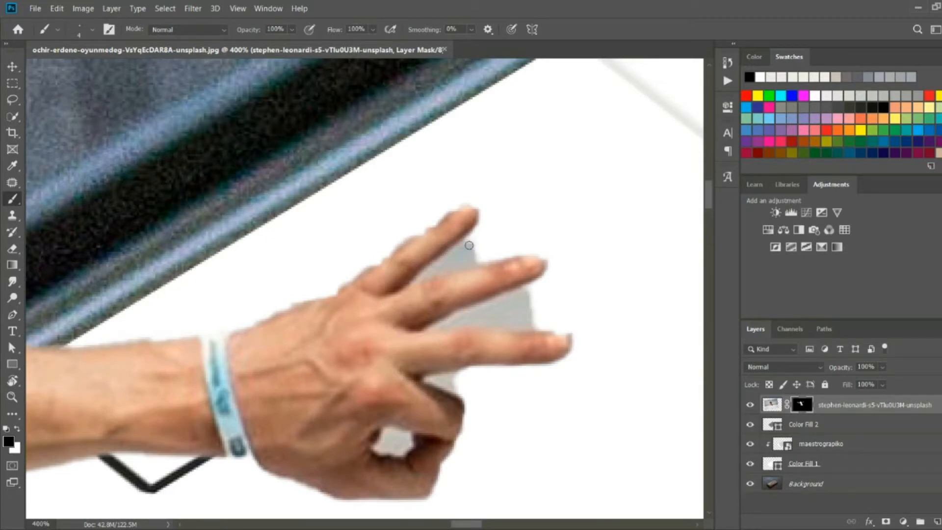
pyautogui.moveTo(466, 250)
pyautogui.mouseDown()
pyautogui.moveTo(476, 257)
pyautogui.moveTo(425, 273)
pyautogui.moveTo(464, 245)
pyautogui.moveTo(420, 277)
pyautogui.moveTo(476, 260)
pyautogui.moveTo(452, 256)
pyautogui.moveTo(463, 244)
pyautogui.moveTo(432, 268)
pyautogui.mouseUp()
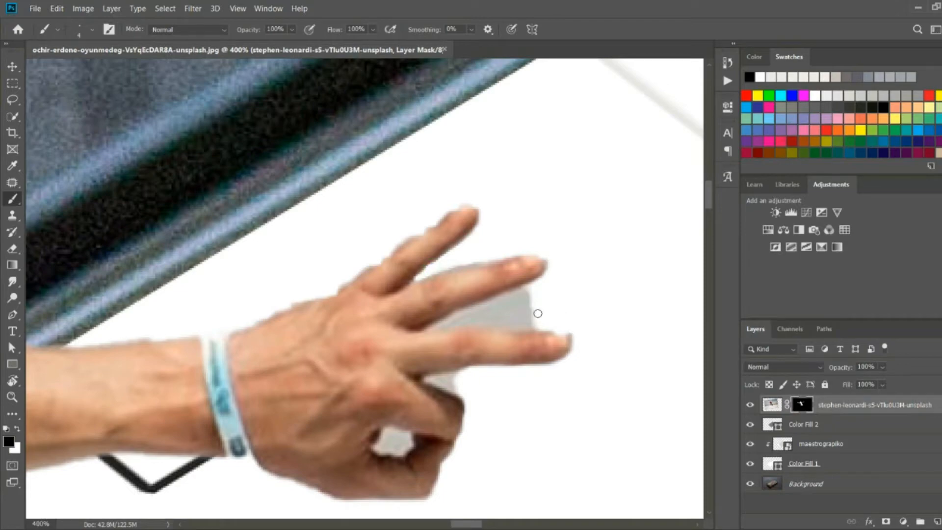
pyautogui.moveTo(539, 325)
pyautogui.mouseDown()
pyautogui.moveTo(455, 314)
pyautogui.moveTo(520, 294)
pyautogui.moveTo(529, 305)
pyautogui.moveTo(532, 295)
pyautogui.moveTo(454, 319)
pyautogui.moveTo(531, 314)
pyautogui.mouseUp()
# Mask out the leftover background below the lowest outstretched finger and inside the thumb loop with a smaller black brush
pyautogui.press('[')
pyautogui.press('[')
pyautogui.press('[')
pyautogui.moveTo(469, 371)
pyautogui.mouseDown()
pyautogui.moveTo(426, 379)
pyautogui.moveTo(460, 374)
pyautogui.mouseUp()
pyautogui.moveTo(370, 439)
pyautogui.mouseDown()
pyautogui.moveTo(384, 452)
pyautogui.moveTo(404, 444)
pyautogui.mouseUp()
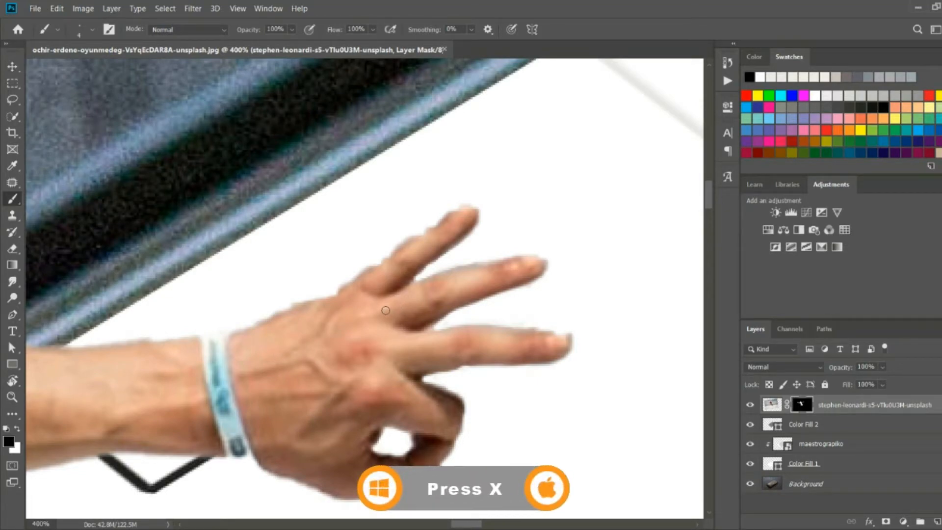
# Paint white on the mask to restore the missing edges of the man's outstretched fingers
pyautogui.press('x')
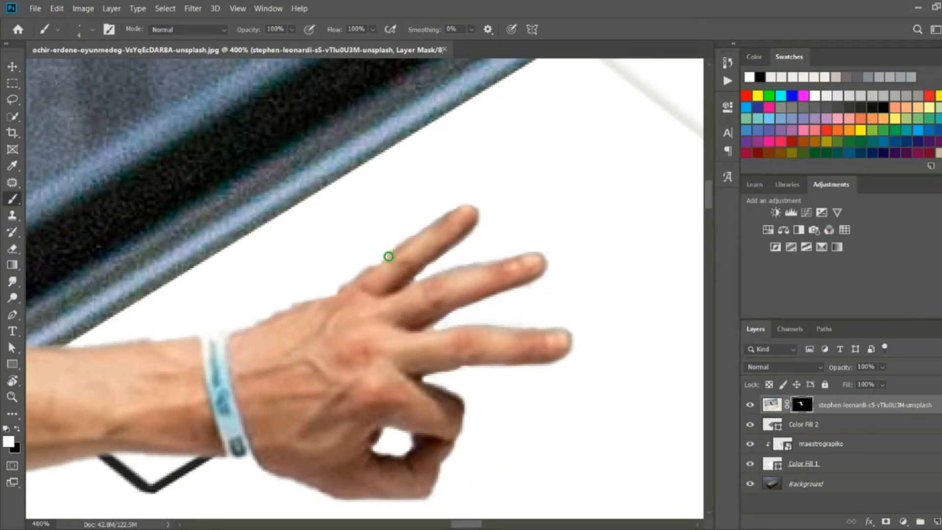
pyautogui.moveTo(346, 339); pyautogui.dragTo(489, 314)
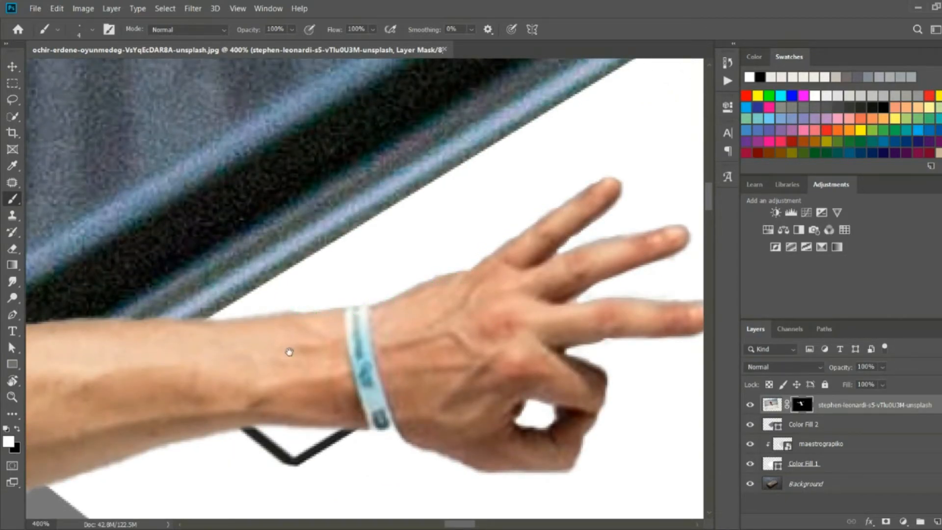
pyautogui.moveTo(85, 501); pyautogui.dragTo(393, 343)
pyautogui.moveTo(360, 242); pyautogui.dragTo(353, 324)
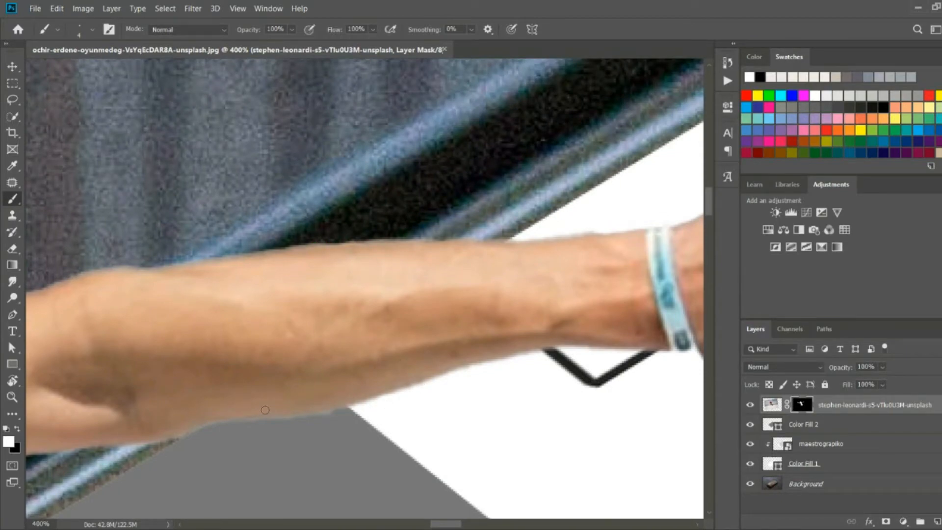
# Paint the light sliver of background at the armpit of the red shirt black on the mask
pyautogui.moveTo(227, 307); pyautogui.dragTo(686, 235)
pyautogui.moveTo(304, 294); pyautogui.dragTo(613, 316)
pyautogui.moveTo(295, 320); pyautogui.dragTo(211, 289)
pyautogui.moveTo(496, 347); pyautogui.dragTo(338, 393)
pyautogui.moveTo(391, 334); pyautogui.dragTo(286, 391)
pyautogui.moveTo(467, 326); pyautogui.dragTo(508, 245)
pyautogui.moveTo(366, 356); pyautogui.dragTo(505, 240)
pyautogui.moveTo(244, 337); pyautogui.dragTo(305, 286)
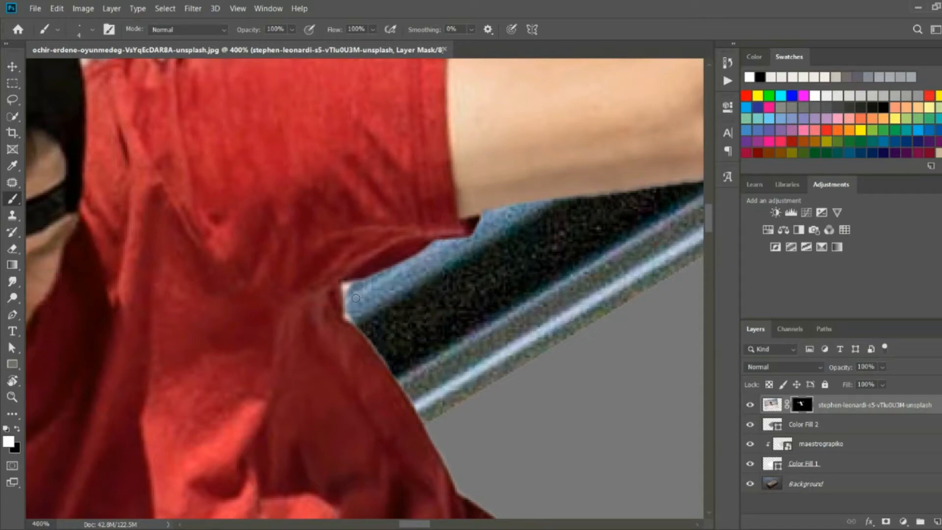
pyautogui.press('x')
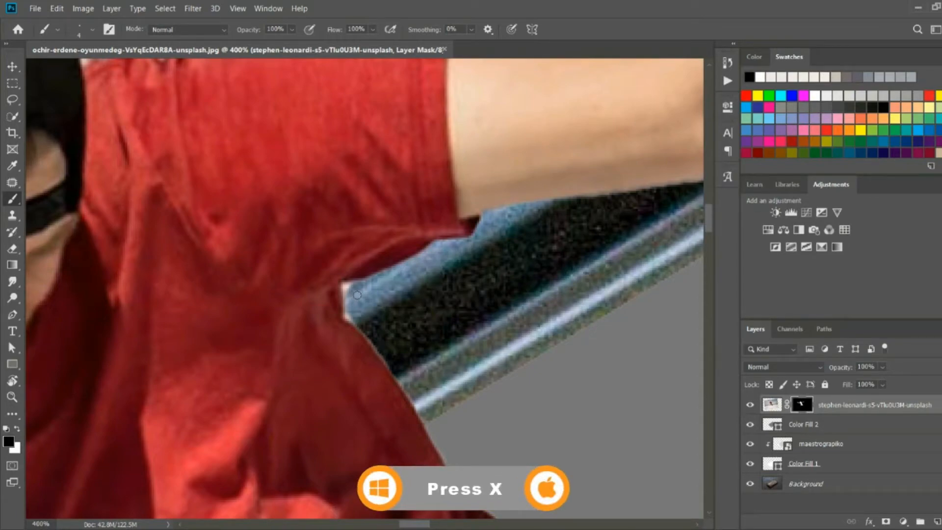
pyautogui.moveTo(350, 286); pyautogui.dragTo(351, 314)
# Clean up the mask edge around the shoulder, cap and other arm, using a 6 px black brush on the forearm
pyautogui.moveTo(341, 255); pyautogui.dragTo(496, 447)
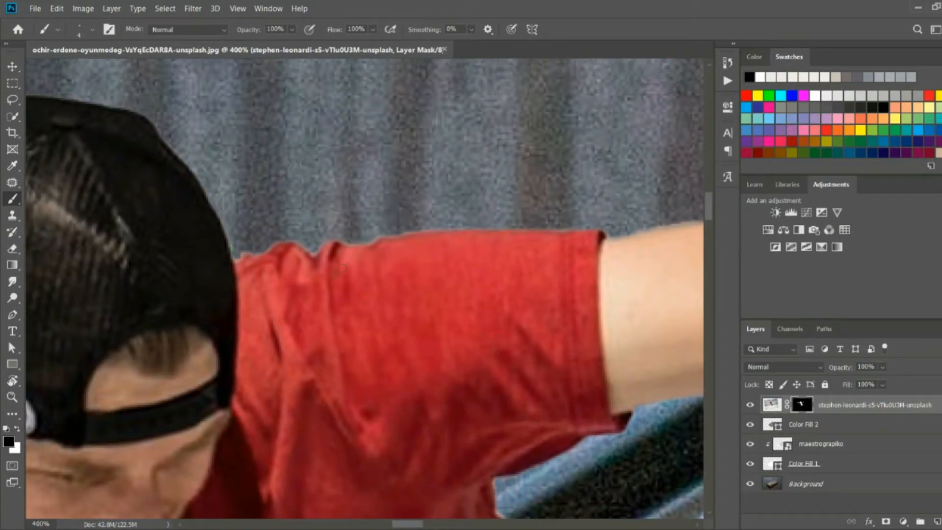
pyautogui.moveTo(245, 300); pyautogui.dragTo(540, 176)
pyautogui.moveTo(141, 372); pyautogui.dragTo(370, 110)
pyautogui.moveTo(299, 395); pyautogui.dragTo(426, 232)
pyautogui.moveTo(147, 246); pyautogui.dragTo(400, 301)
pyautogui.moveTo(289, 236); pyautogui.dragTo(502, 280)
pyautogui.moveTo(297, 295); pyautogui.dragTo(412, 315)
pyautogui.press(']')
pyautogui.press(']')
pyautogui.moveTo(173, 242); pyautogui.dragTo(362, 294)
pyautogui.moveTo(288, 273); pyautogui.dragTo(406, 302)
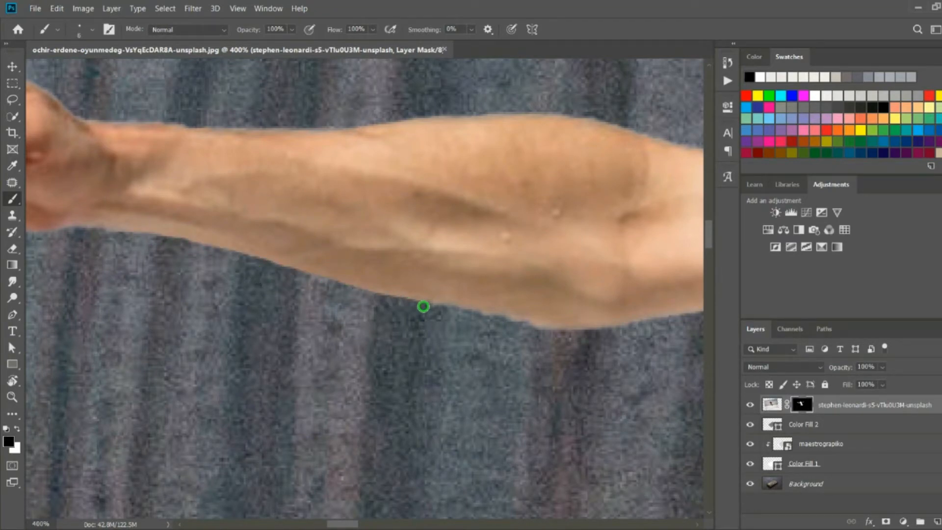
pyautogui.moveTo(128, 322); pyautogui.dragTo(482, 400)
# Go over the remaining mask outline down to the legs and boots with a 4 px black brush
pyautogui.press('[')
pyautogui.moveTo(130, 240)
pyautogui.mouseDown()
pyautogui.moveTo(129, 228)
pyautogui.moveTo(147, 224)
pyautogui.moveTo(211, 227)
pyautogui.moveTo(130, 233)
pyautogui.moveTo(191, 225)
pyautogui.mouseUp()
pyautogui.press('[')
pyautogui.moveTo(410, 380); pyautogui.dragTo(206, 211)
pyautogui.moveTo(407, 348); pyautogui.dragTo(172, 182)
pyautogui.moveTo(432, 383); pyautogui.dragTo(219, 248)
pyautogui.moveTo(363, 346); pyautogui.dragTo(270, 408)
pyautogui.moveTo(560, 162); pyautogui.dragTo(274, 236)
pyautogui.moveTo(471, 466); pyautogui.dragTo(211, 152)
pyautogui.moveTo(283, 264); pyautogui.dragTo(216, 162)
pyautogui.moveTo(233, 267); pyautogui.dragTo(196, 163)
pyautogui.moveTo(309, 436); pyautogui.dragTo(164, 211)
pyautogui.moveTo(450, 334); pyautogui.dragTo(172, 201)
pyautogui.moveTo(410, 431); pyautogui.dragTo(278, 332)
pyautogui.moveTo(371, 209); pyautogui.dragTo(277, 334)
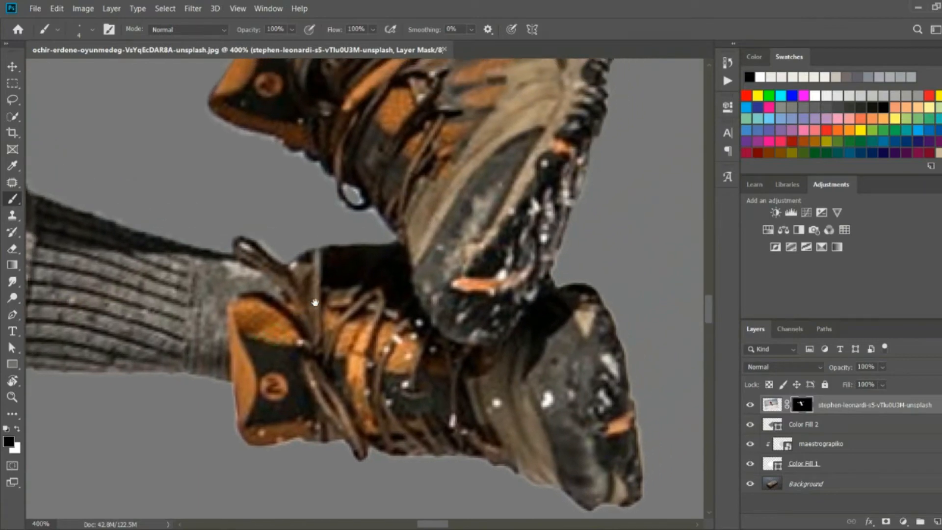
pyautogui.hotkey('ctrl', '0')
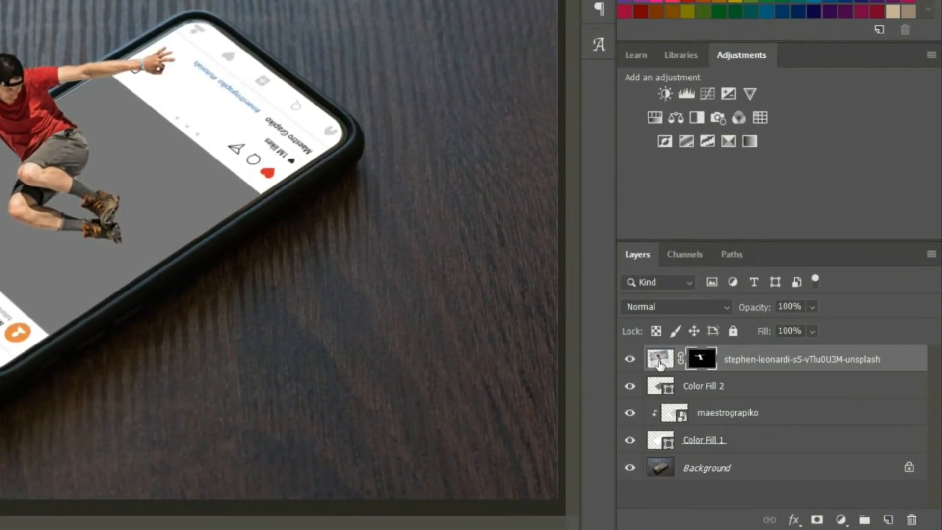
# Duplicate the masked photo layer of the jumping man
pyautogui.click(659, 363)
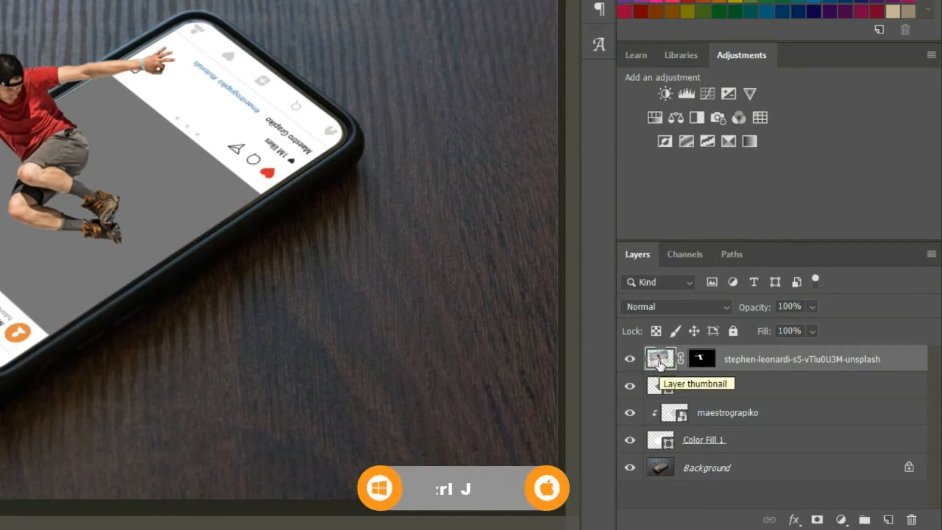
pyautogui.click(660, 363)
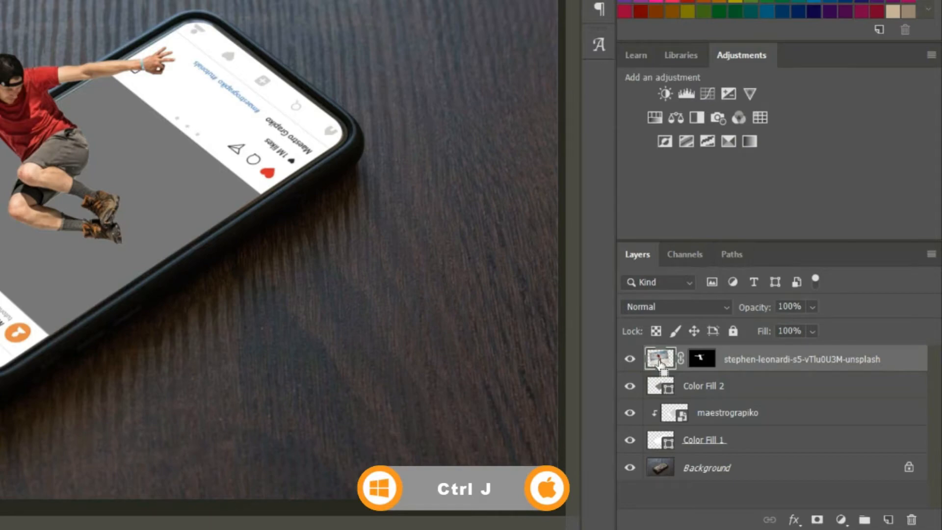
pyautogui.hotkey('ctrl', 'j')
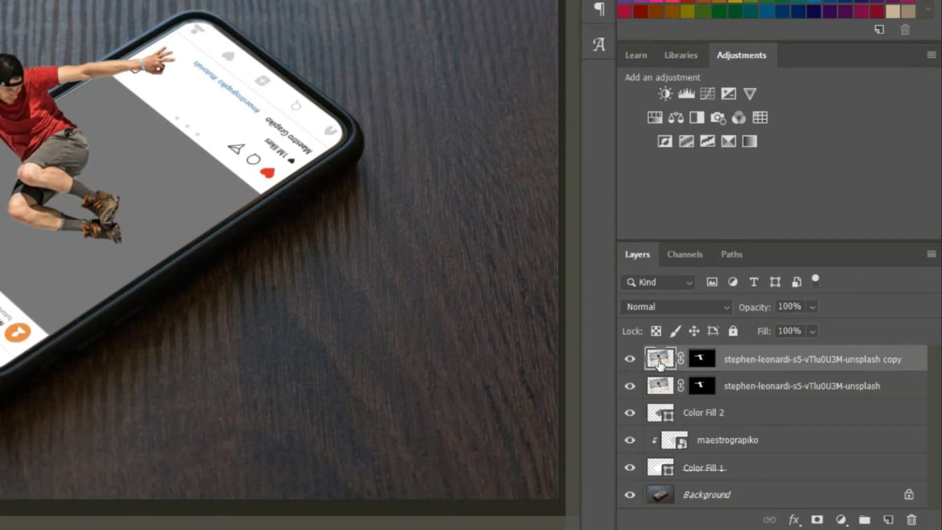
# Delete the layer mask of the original photo layer and clip the photo to the Color Fill 2 shape
pyautogui.click(661, 391)
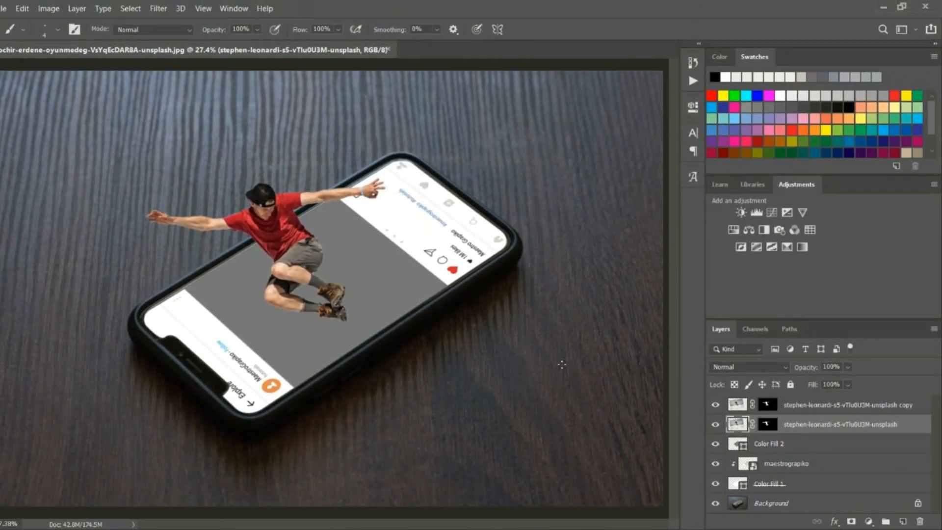
pyautogui.rightClick(763, 430)
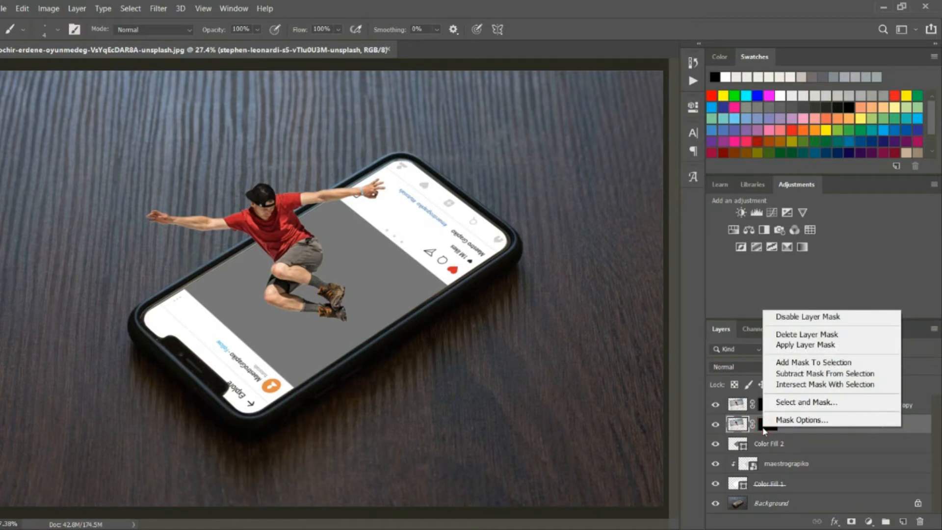
pyautogui.click(781, 333)
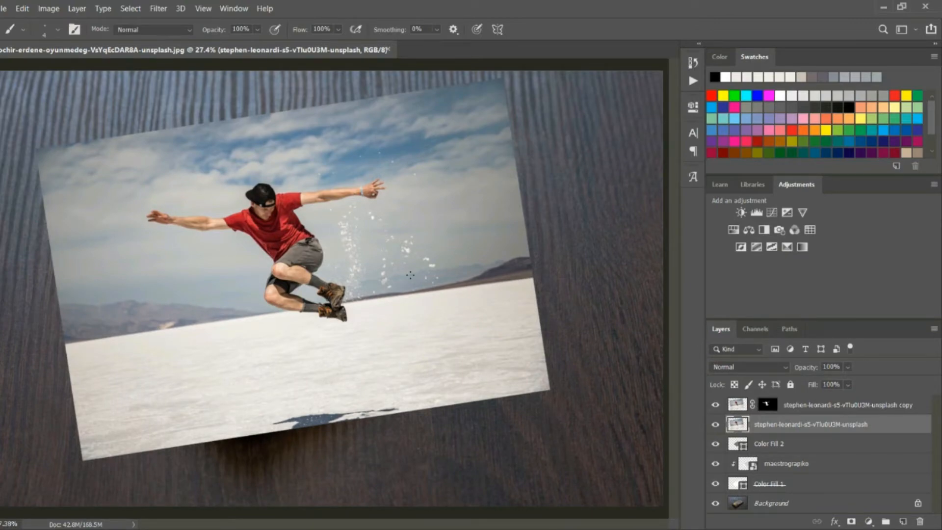
pyautogui.keyDown('alt'); pyautogui.click(745, 434); pyautogui.keyUp('alt')
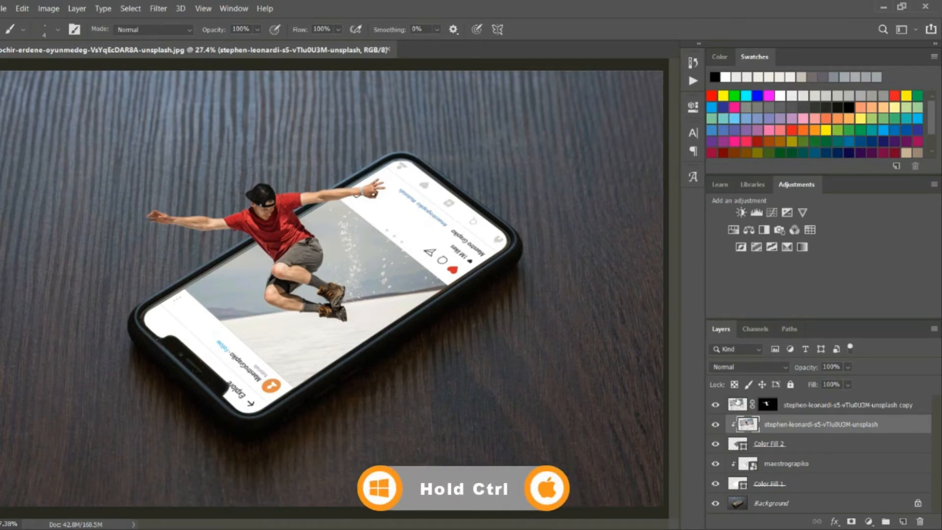
# Load the man's outline from the copy's mask as a selection and fill it with a black (#000000) Solid Color layer
pyautogui.keyDown('ctrl'); pyautogui.click(768, 407); pyautogui.keyUp('ctrl')
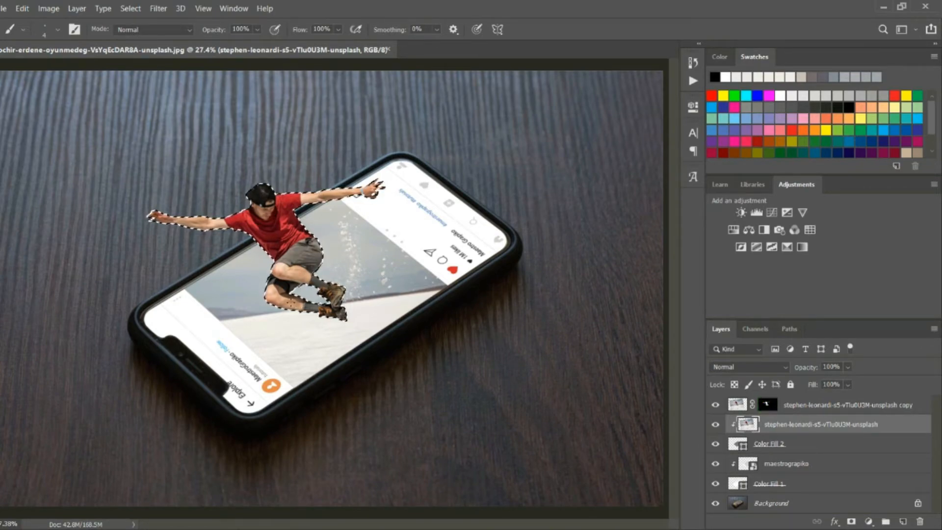
pyautogui.click(869, 522)
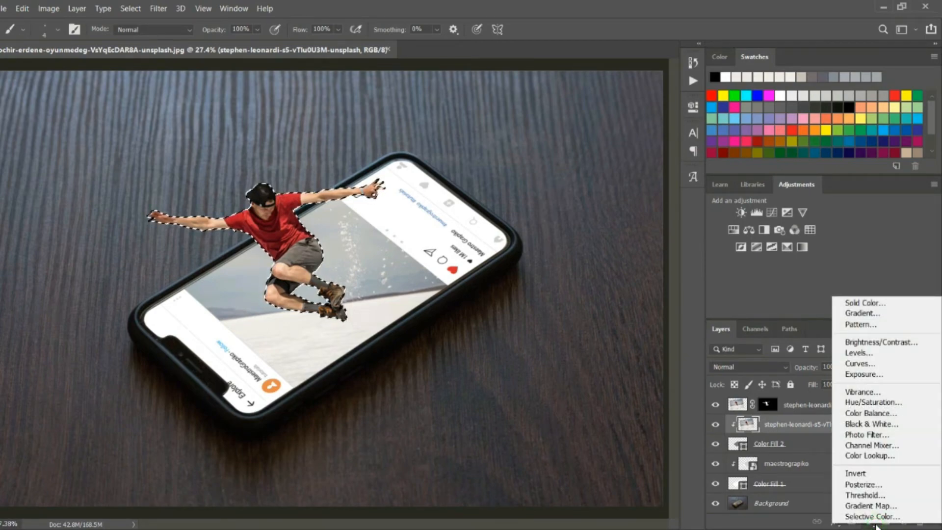
pyautogui.click(865, 302)
pyautogui.moveTo(591, 179); pyautogui.dragTo(555, 261)
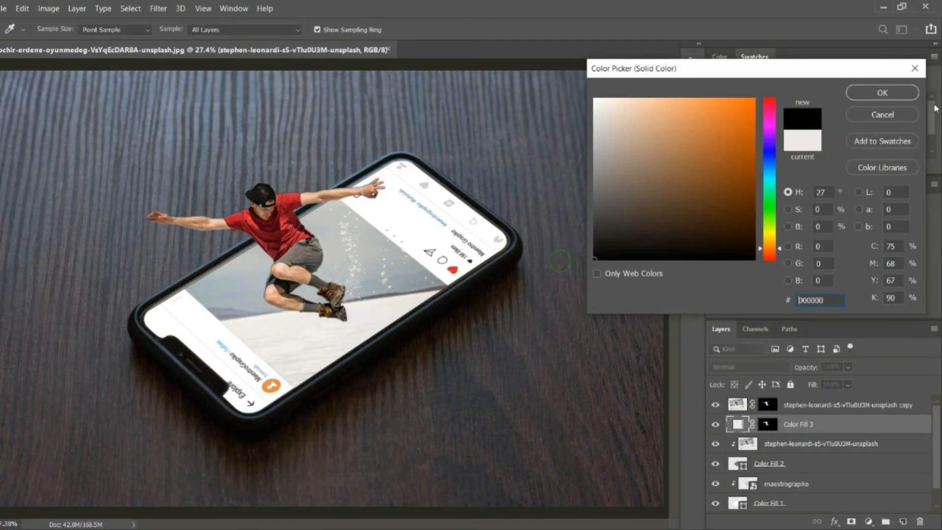
pyautogui.click(910, 95)
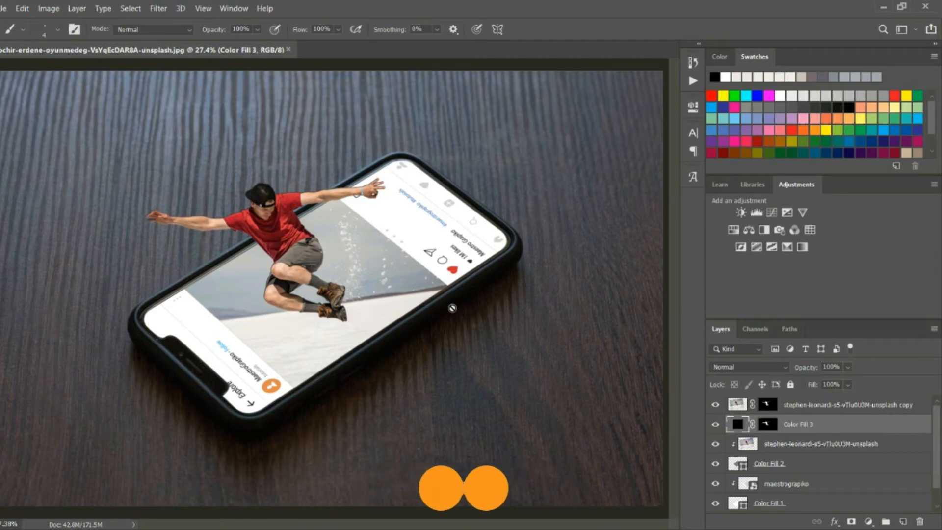
# Free-transform the black silhouette, rotating it to about -11° and shifting it down and left behind the man
pyautogui.hotkey('ctrl', 't')
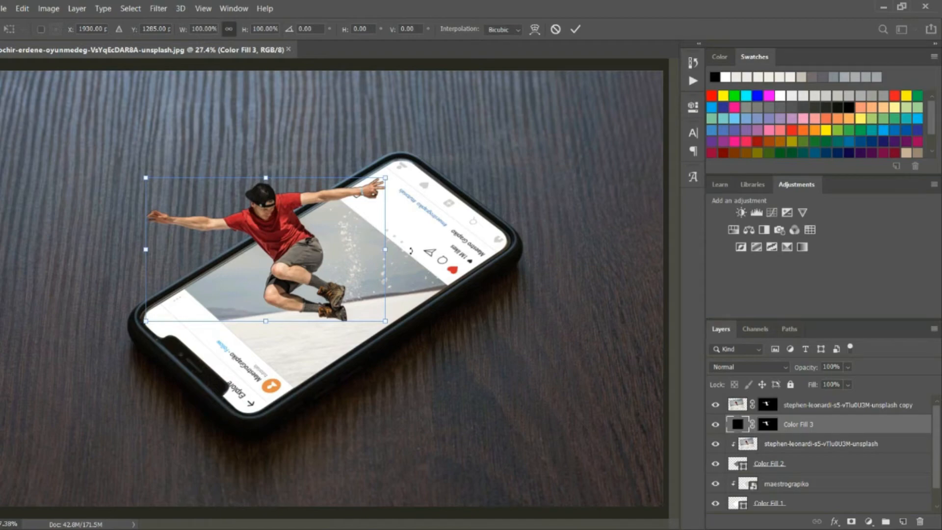
pyautogui.moveTo(410, 250); pyautogui.dragTo(402, 219)
pyautogui.moveTo(378, 264); pyautogui.dragTo(368, 277)
pyautogui.moveTo(400, 317); pyautogui.dragTo(397, 322)
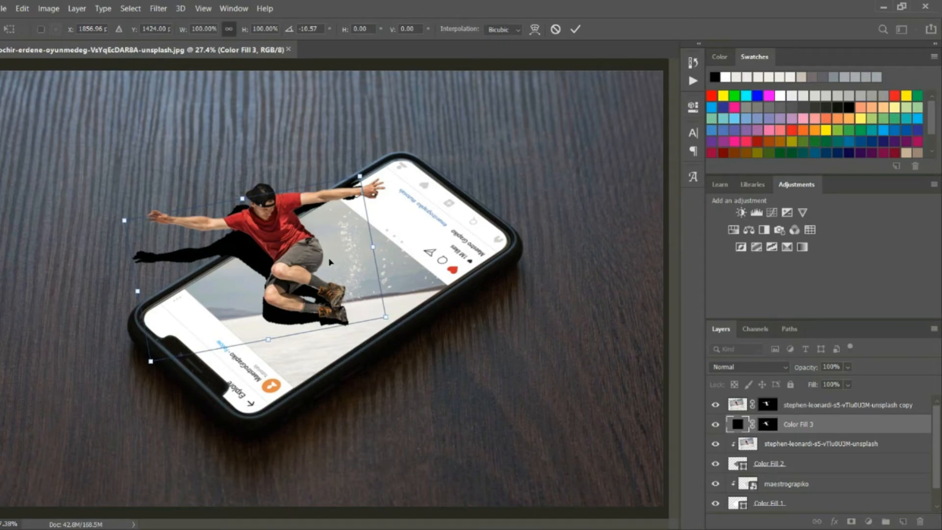
pyautogui.moveTo(406, 316); pyautogui.dragTo(359, 296)
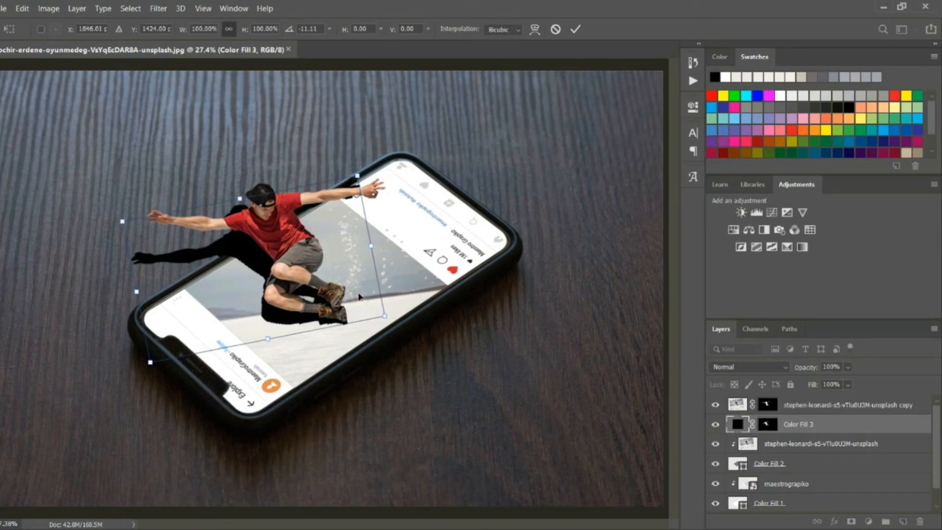
# Nudge the silhouette up to about Y 1405.7 px, refine its rotation to -10.6° and apply the transform
pyautogui.press('Up')
pyautogui.press('Up')
pyautogui.press('Up')
pyautogui.press('Up')
pyautogui.press('Up')
pyautogui.press('Up')
pyautogui.press('Up')
pyautogui.press('Up')
pyautogui.press('Up')
pyautogui.press('Up')
pyautogui.press('Up')
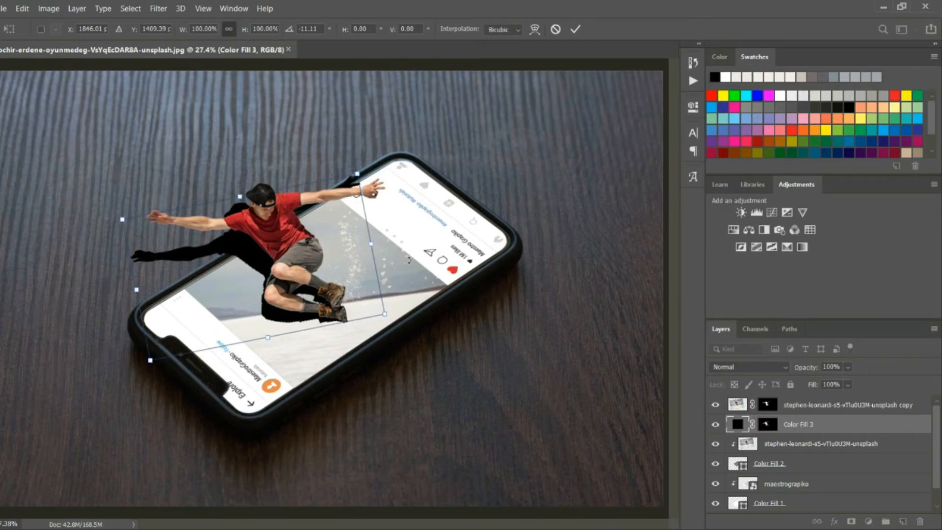
pyautogui.moveTo(393, 244); pyautogui.dragTo(396, 244)
pyautogui.press('Up')
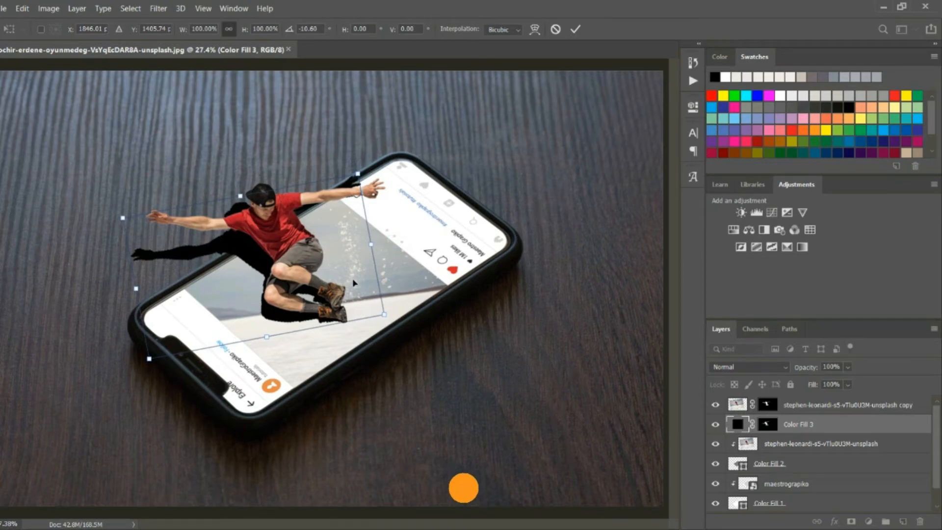
pyautogui.press('Return')
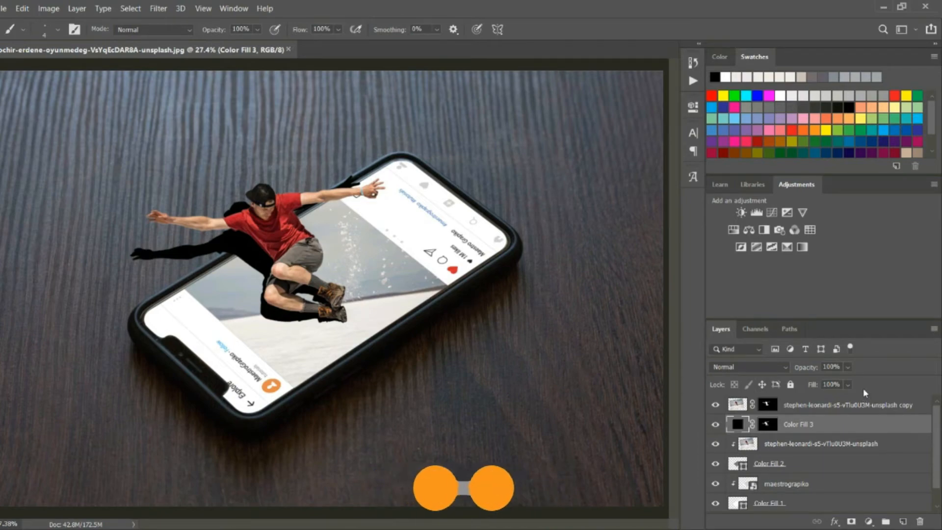
# Lower the opacity of the Color Fill 3 silhouette layer to 40%
pyautogui.click(847, 368)
pyautogui.moveTo(865, 383); pyautogui.dragTo(826, 384)
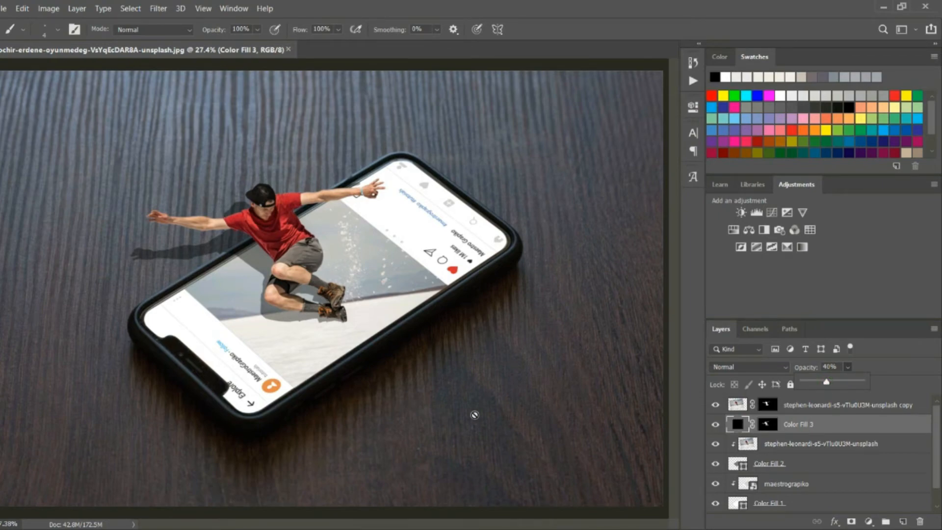
# Convert the Color Fill 3 shadow layer to a smart object and apply a Gaussian Blur with a 4.6-pixel radius
pyautogui.click(163, 8)
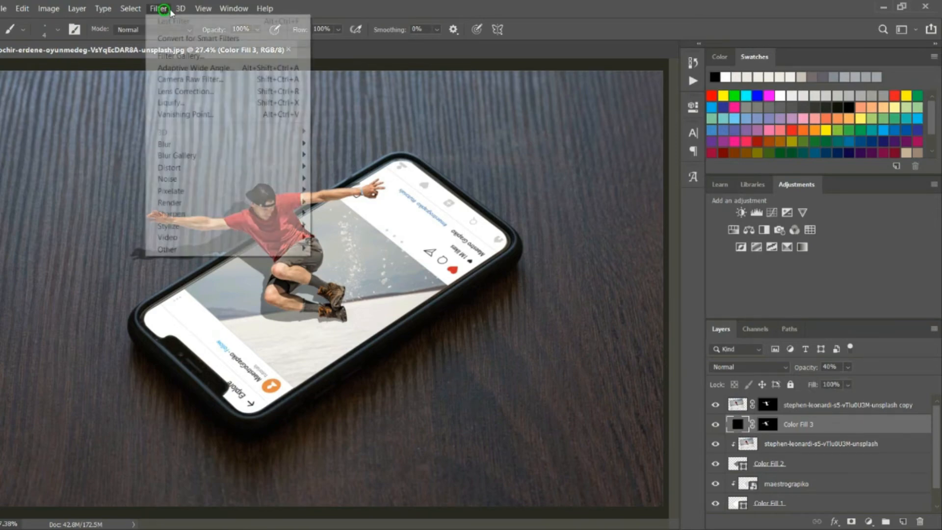
pyautogui.moveTo(178, 144)
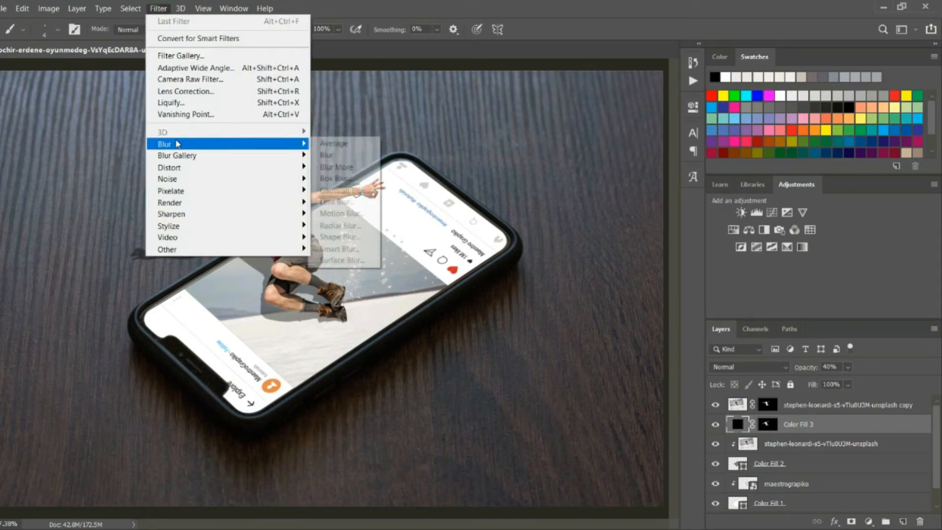
pyautogui.click(357, 191)
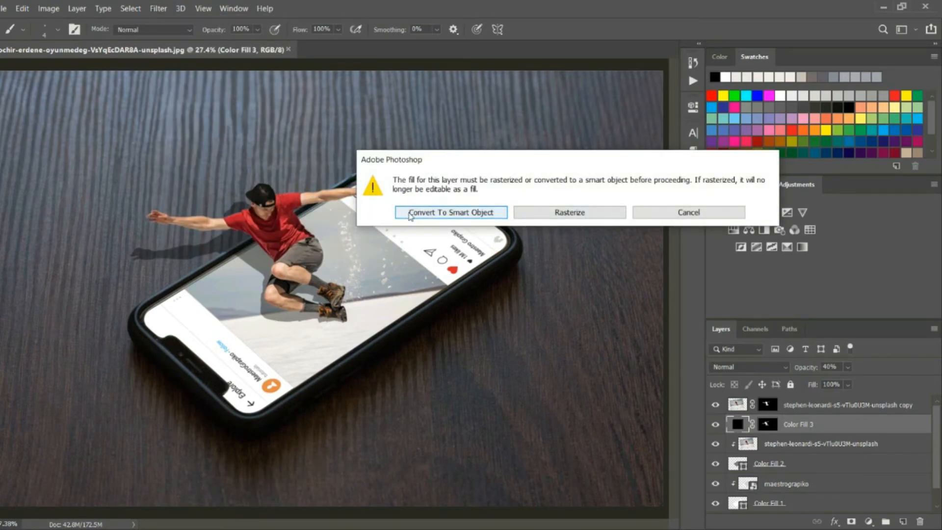
pyautogui.click(483, 212)
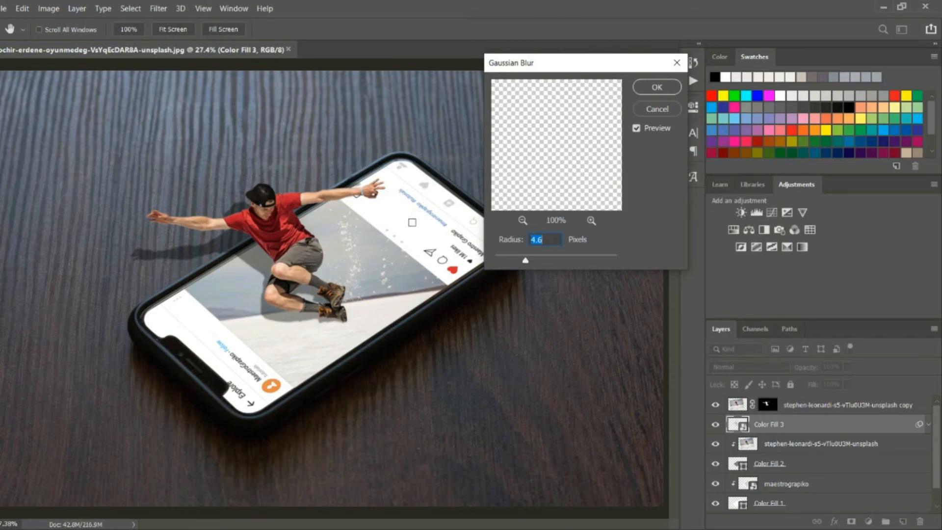
pyautogui.moveTo(525, 260); pyautogui.dragTo(525, 260)
pyautogui.click(650, 89)
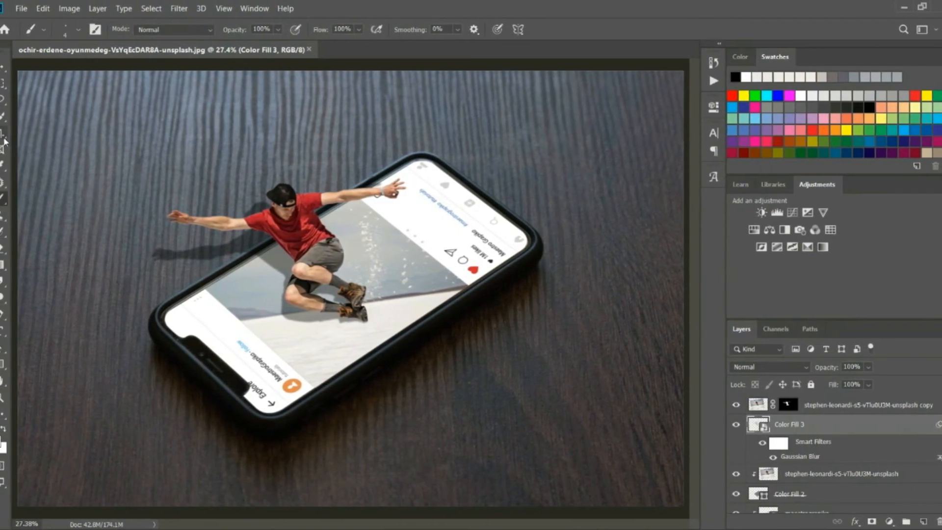
# Crop the canvas slightly inward from the upper-left and lower-right corners, keeping the whole phone and jumping man in frame
pyautogui.click(7, 134)
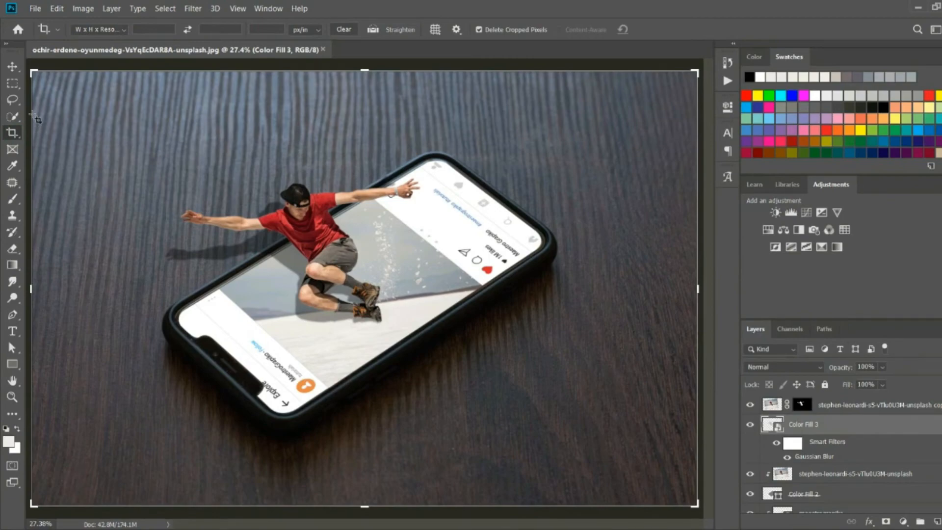
pyautogui.moveTo(33, 74); pyautogui.dragTo(57, 93)
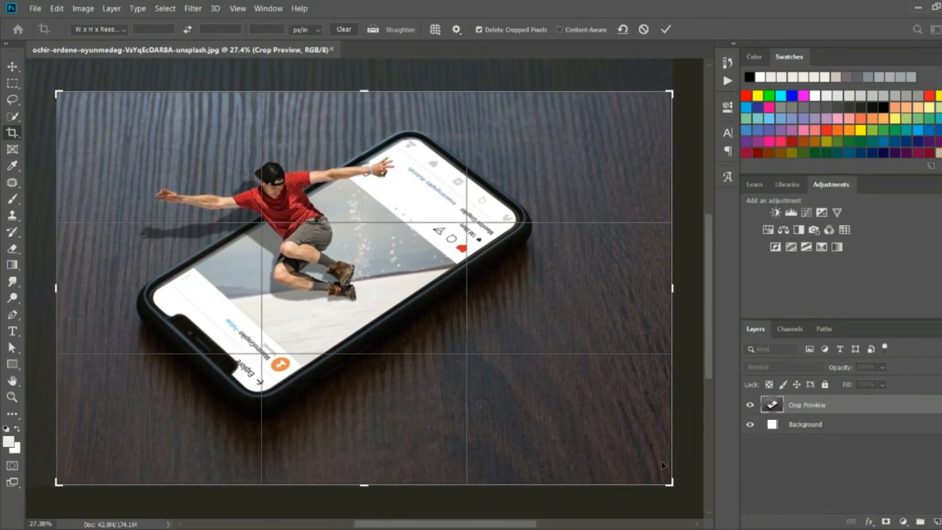
pyautogui.moveTo(670, 484); pyautogui.dragTo(659, 475)
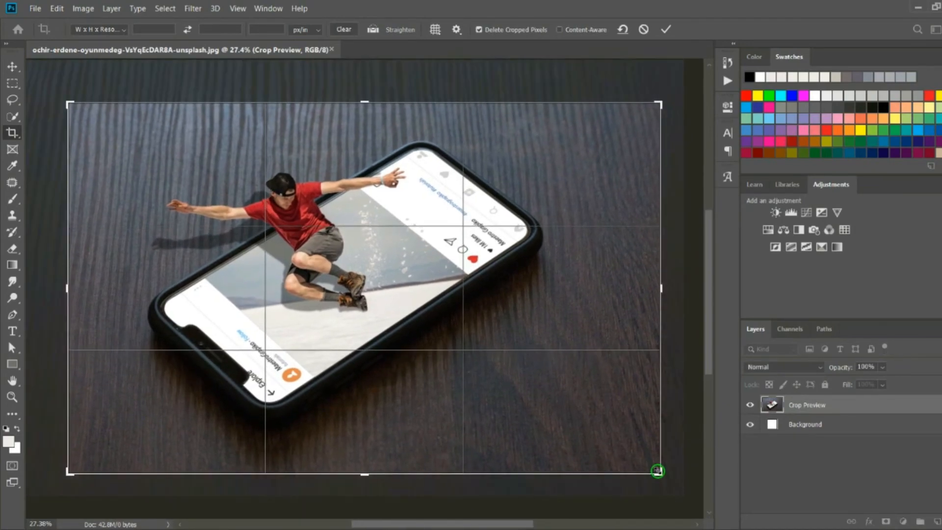
pyautogui.press('Return')
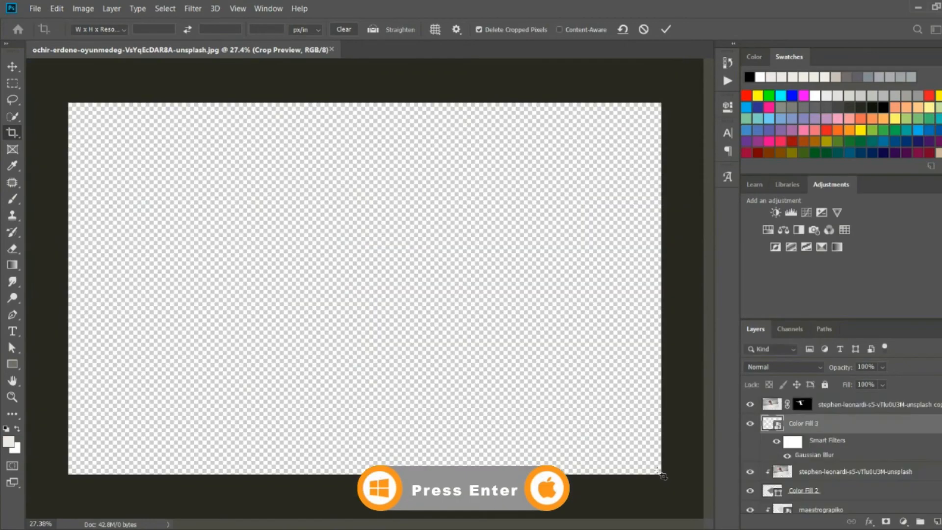